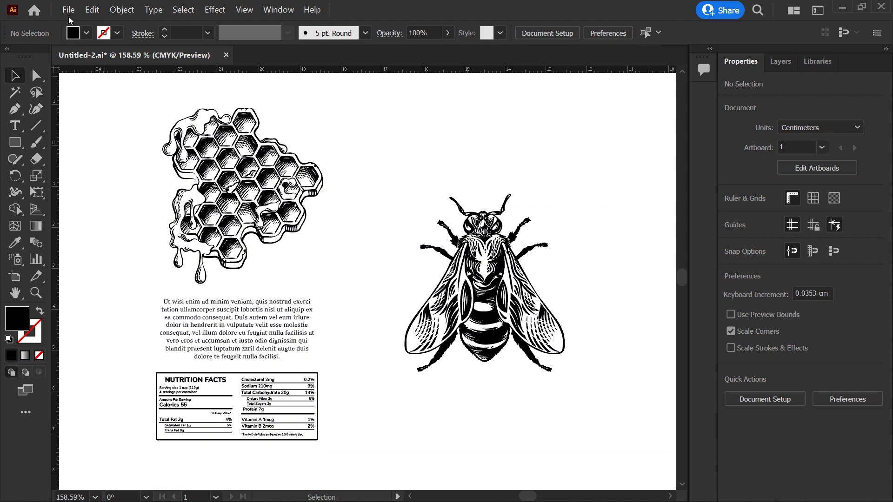
# Step: Start a new Print document with its units set to centimeters
pyautogui.click(68, 10)
pyautogui.click(93, 22)
pyautogui.click(282, 59)
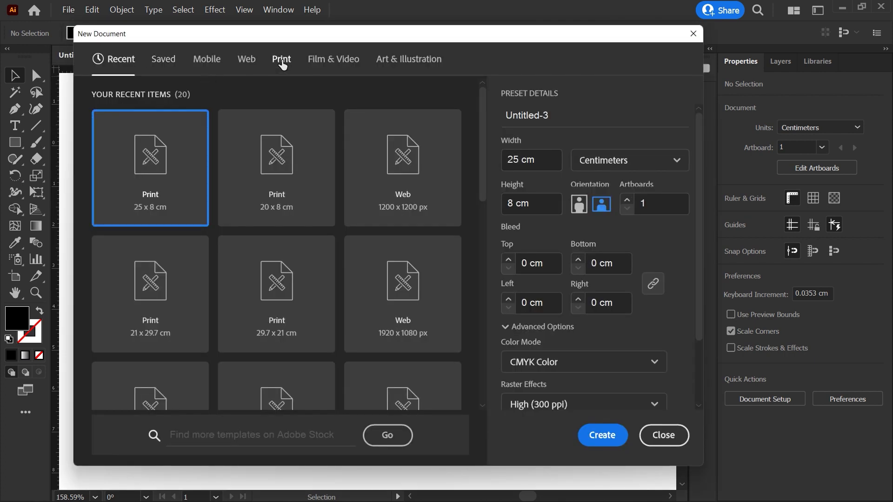
pyautogui.click(603, 161)
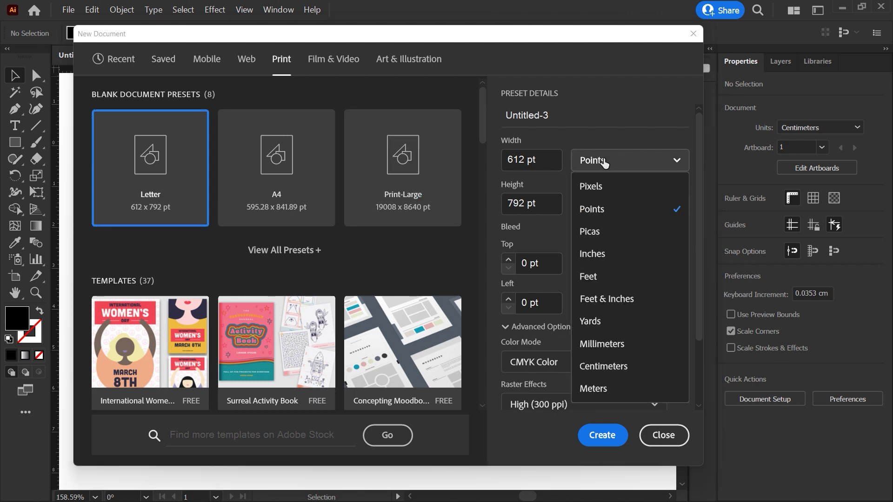
pyautogui.click(604, 366)
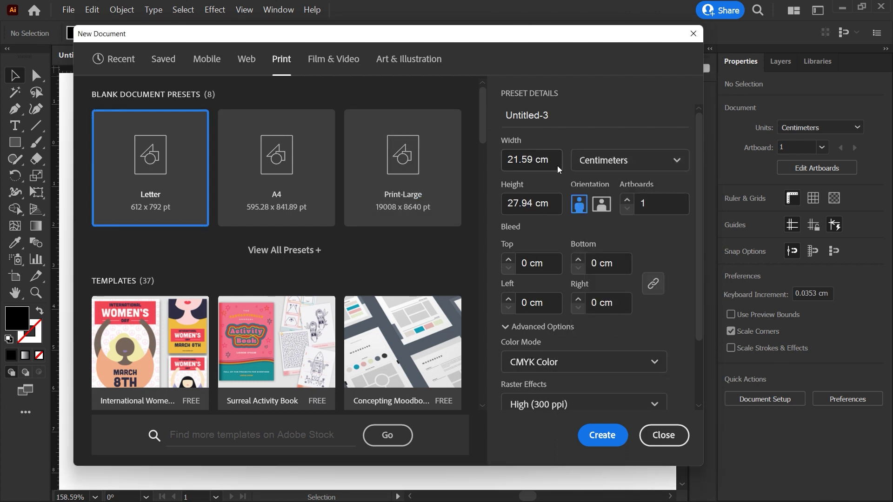
# Step: Set the document to 25 cm wide and 8 cm high with an equal bleed on all sides, and create it
pyautogui.moveTo(554, 160); pyautogui.dragTo(503, 158)
pyautogui.write('25')
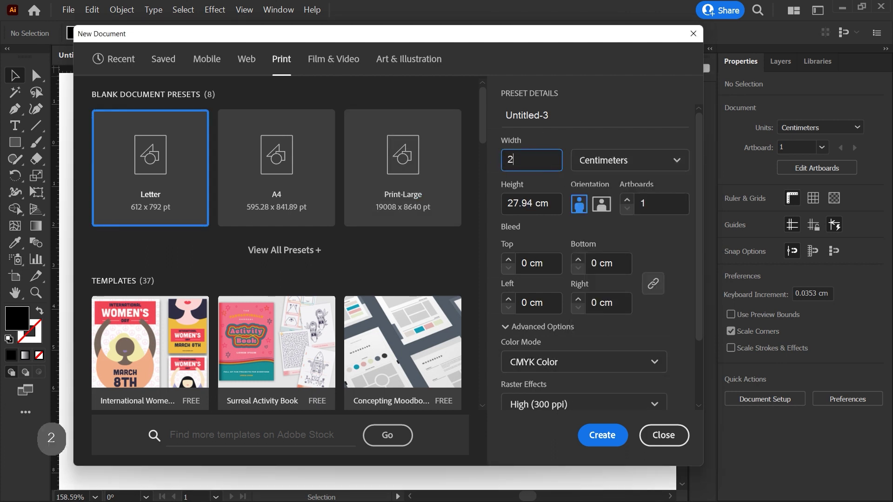
pyautogui.press('Tab')
pyautogui.press('Tab')
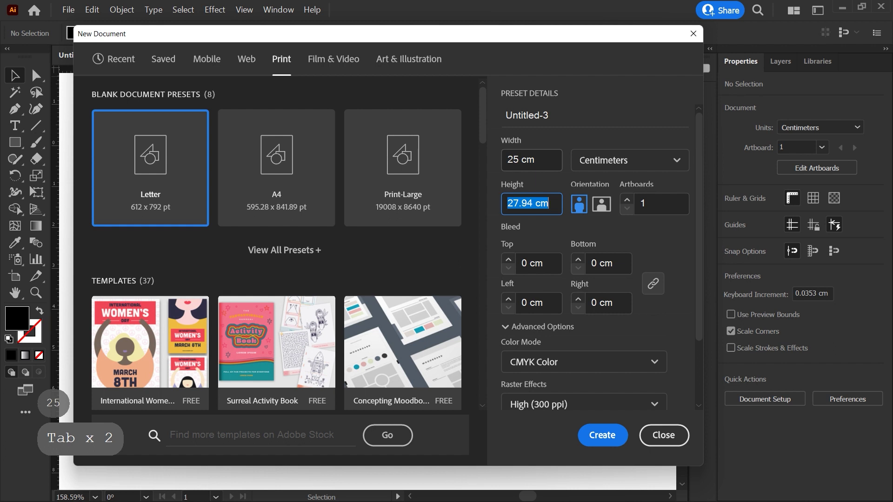
pyautogui.write('8')
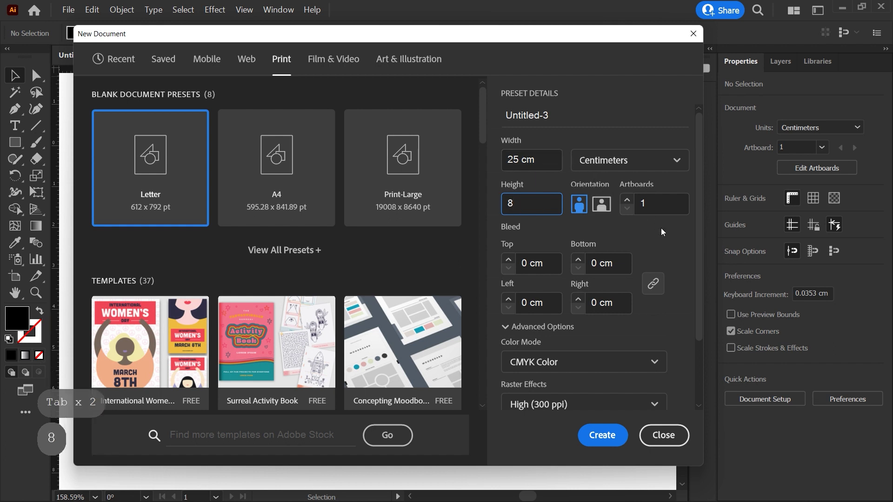
pyautogui.click(508, 260)
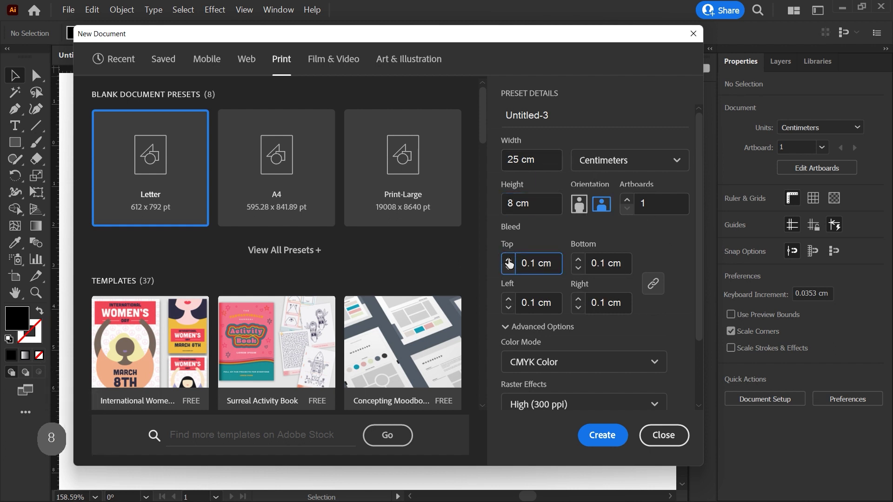
pyautogui.moveTo(698, 269); pyautogui.dragTo(699, 350)
pyautogui.click(603, 436)
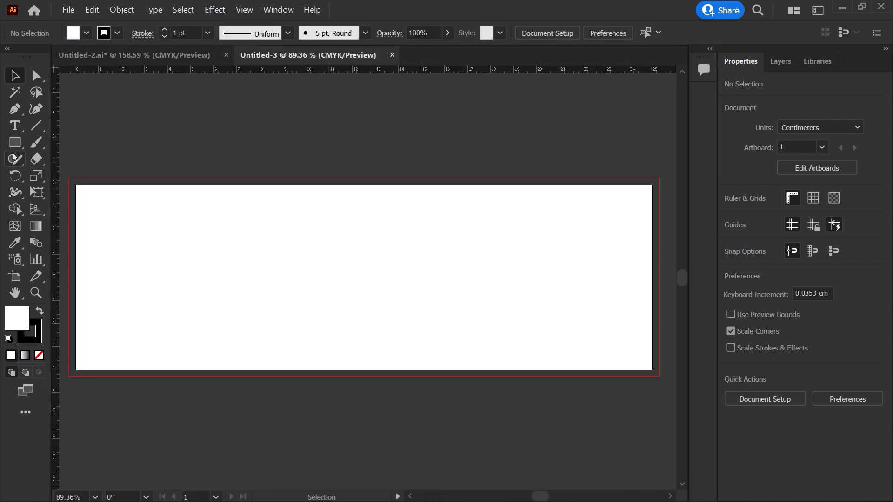
# Step: Draw a full-height rectangle about 5 cm wide at the artboard's left edge and swap its colors to black fill and white stroke
pyautogui.click(13, 147)
pyautogui.moveTo(75, 185)
pyautogui.mouseDown()
pyautogui.moveTo(193, 358)
pyautogui.moveTo(190, 370)
pyautogui.mouseUp()
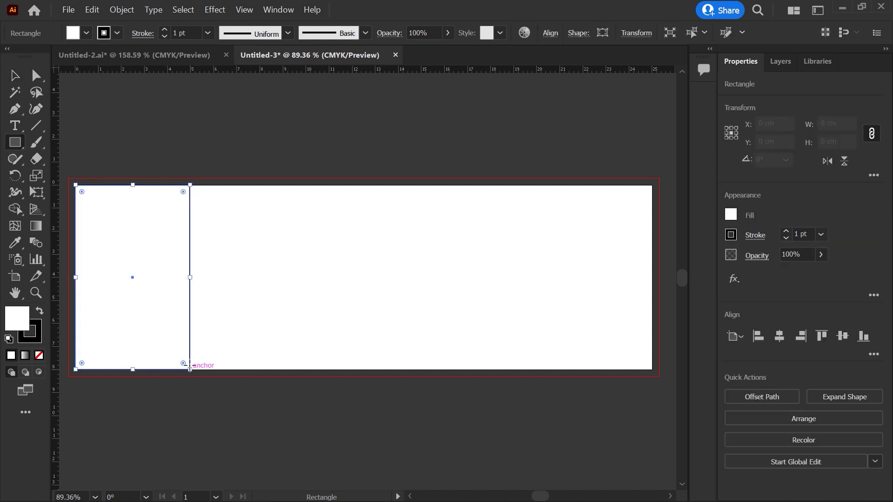
pyautogui.click(16, 75)
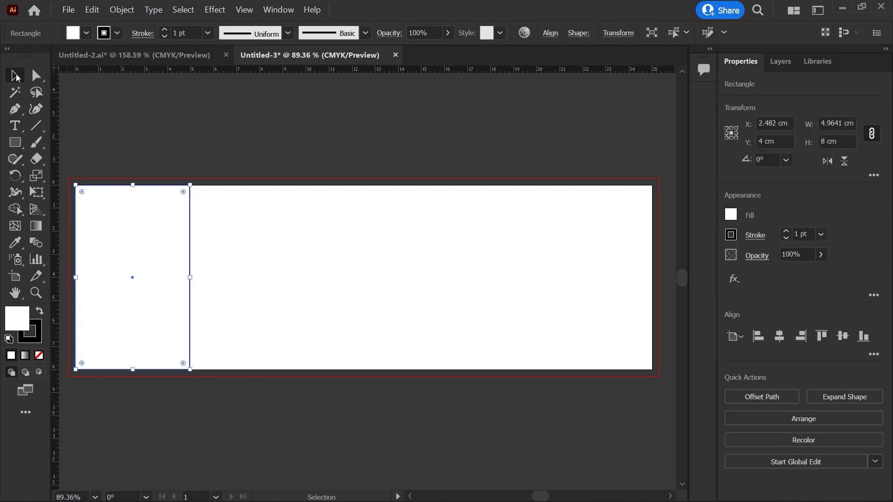
pyautogui.click(38, 312)
# Step: Duplicate the black rectangle side by side until five equal panels fill the artboard's width
pyautogui.moveTo(115, 289); pyautogui.dragTo(228, 292)
pyautogui.moveTo(330, 308); pyautogui.dragTo(165, 266)
pyautogui.moveTo(161, 271); pyautogui.dragTo(391, 274)
pyautogui.click(583, 289)
pyautogui.moveTo(495, 285); pyautogui.dragTo(652, 279)
pyautogui.hotkey('ctrl', 'a')
pyautogui.click(560, 427)
# Step: Delete the second and fourth rectangles
pyautogui.click(459, 325)
pyautogui.keyDown('shift'); pyautogui.click(269, 309); pyautogui.keyUp('shift')
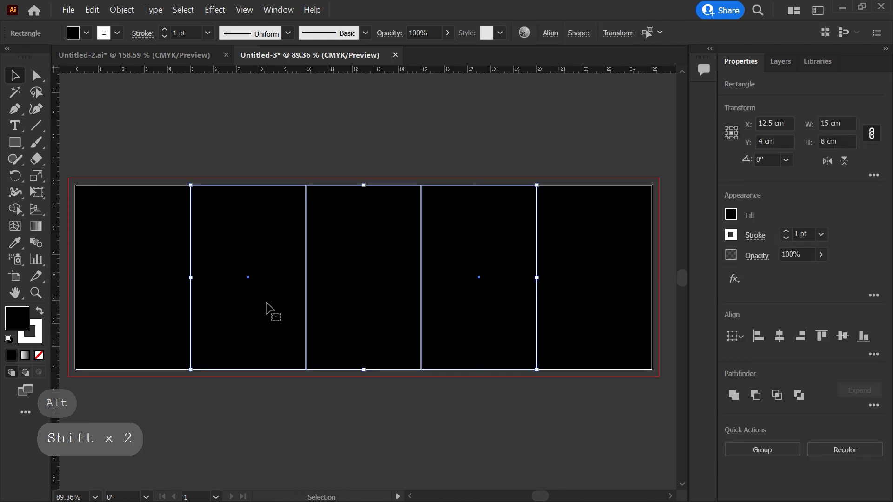
pyautogui.press('Delete')
# Step: Place vertical guides at 5, 10, 15 and 20 cm along the rectangles' edges and delete the remaining three rectangles
pyautogui.moveTo(125, 147); pyautogui.dragTo(566, 421)
pyautogui.moveTo(58, 218); pyautogui.dragTo(190, 256)
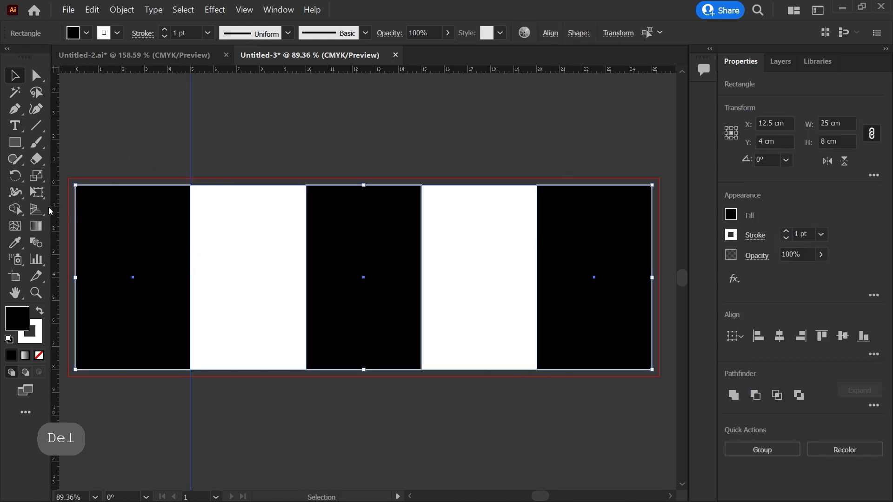
pyautogui.moveTo(55, 217); pyautogui.dragTo(306, 247)
pyautogui.moveTo(55, 216); pyautogui.dragTo(421, 254)
pyautogui.moveTo(54, 223); pyautogui.dragTo(537, 249)
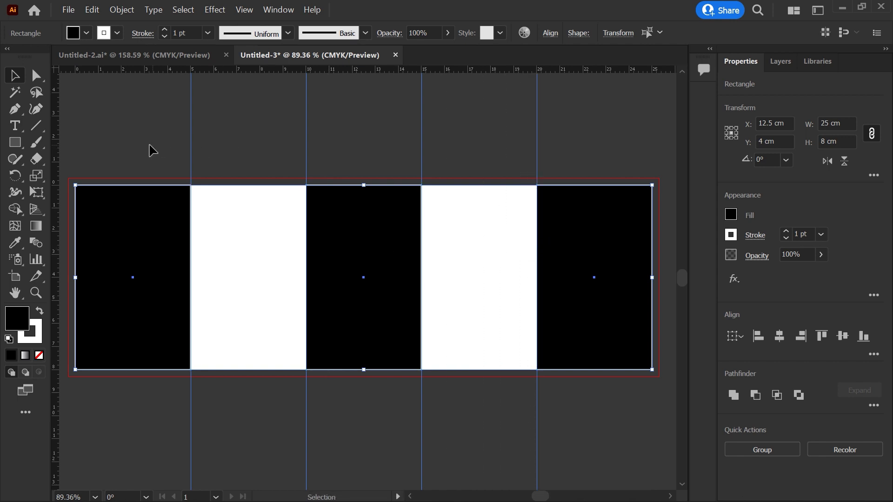
pyautogui.press('Delete')
pyautogui.press('Delete')
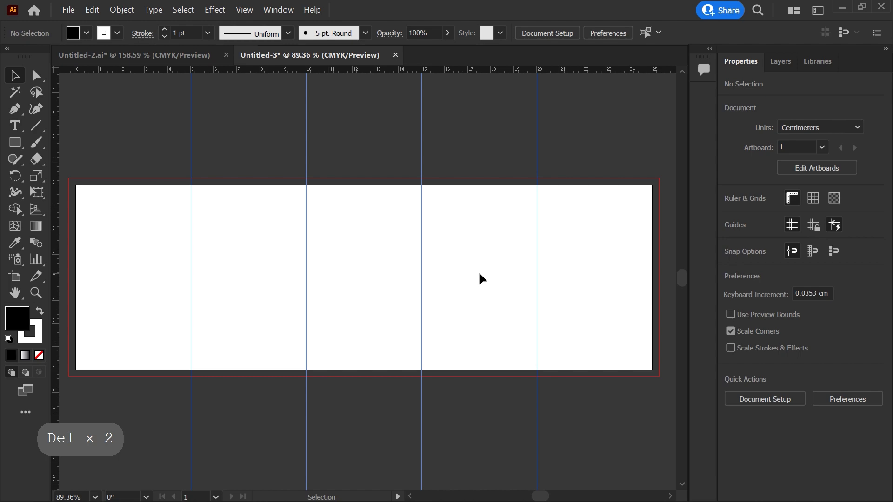
# Step: Copy the bee illustration from the Untitled-2.ai document
pyautogui.hotkey('ctrl', 'space')
pyautogui.moveTo(389, 229); pyautogui.dragTo(447, 261)
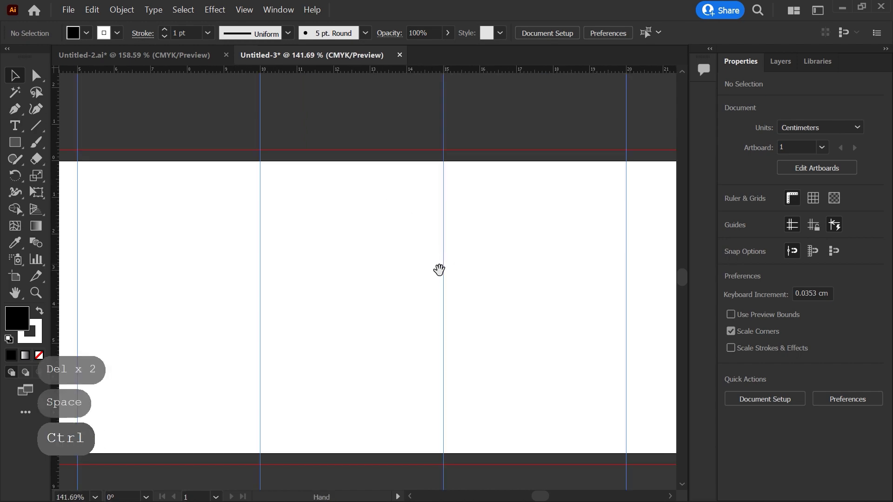
pyautogui.click(173, 55)
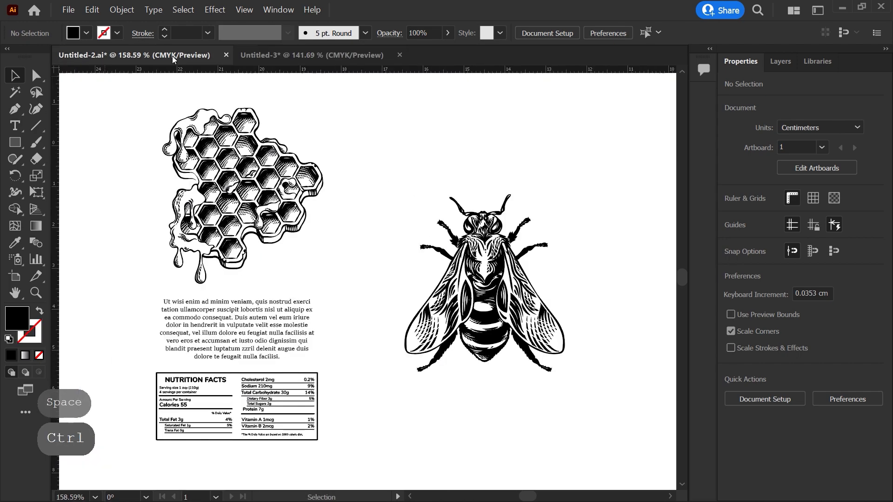
pyautogui.click(482, 284)
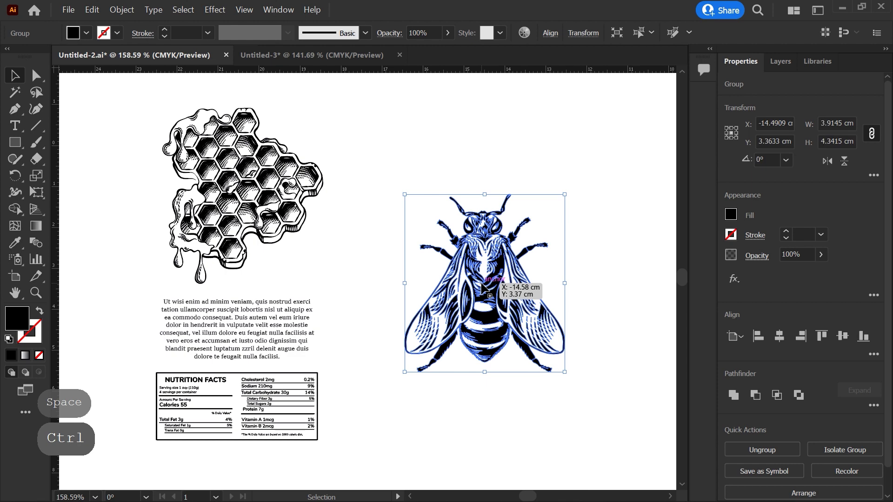
pyautogui.click(97, 13)
pyautogui.click(145, 66)
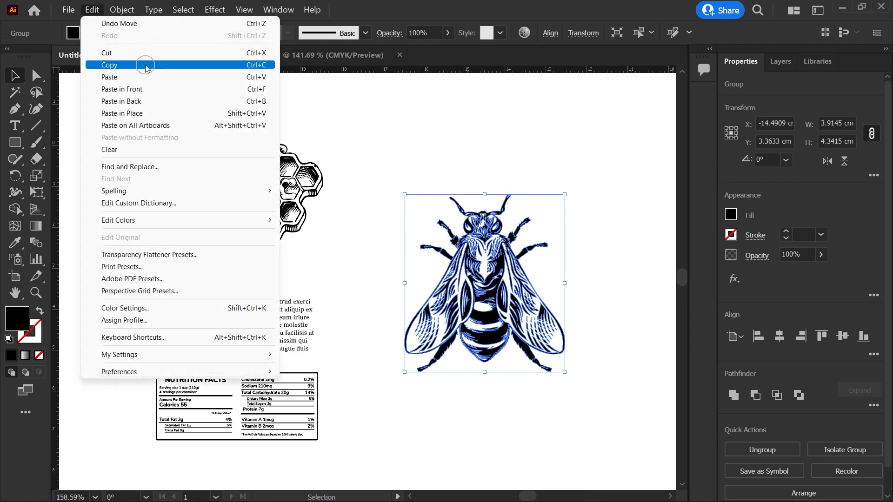
# Step: Paste the bee into the Untitled-3 document and center it horizontally on the artboard
pyautogui.click(263, 56)
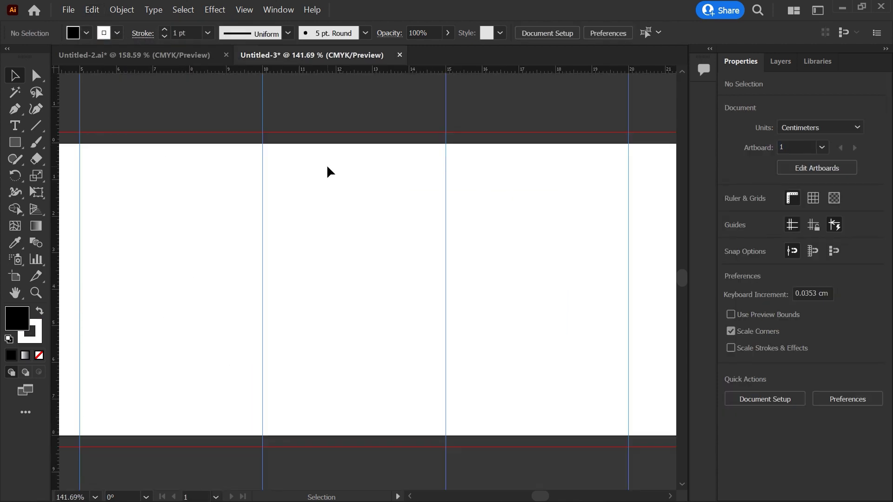
pyautogui.click(93, 10)
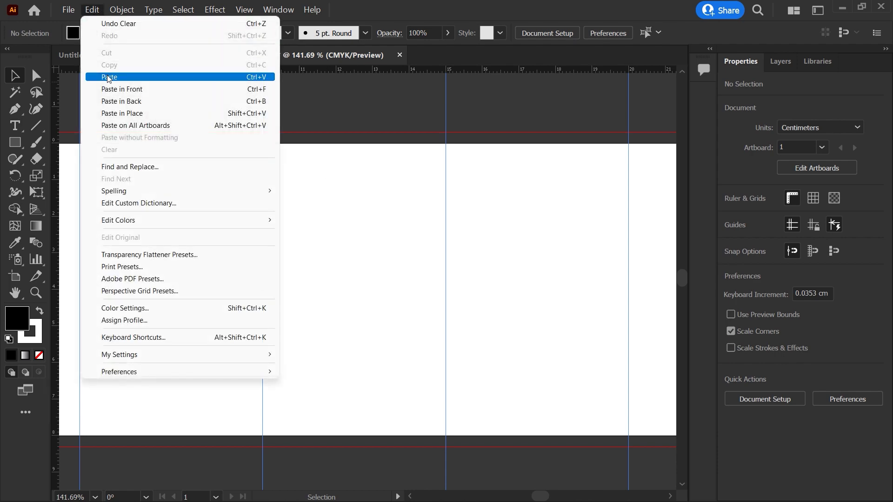
pyautogui.click(137, 80)
pyautogui.moveTo(359, 285); pyautogui.dragTo(352, 302)
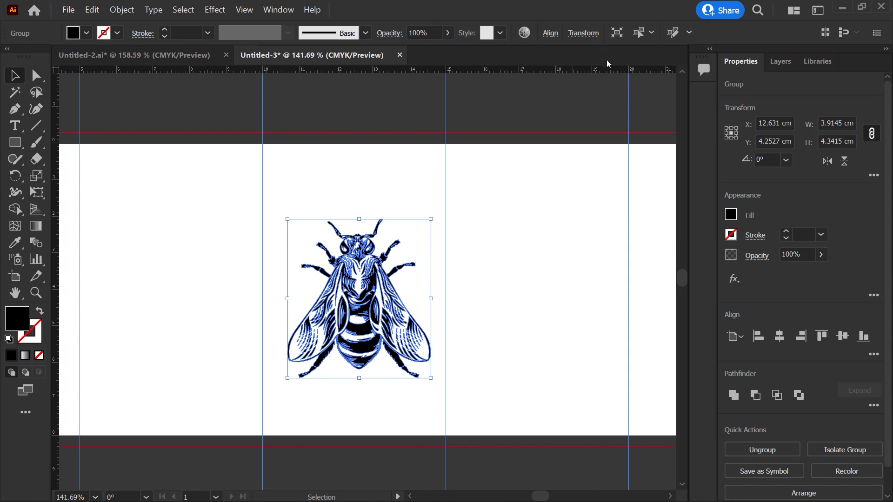
pyautogui.click(779, 336)
# Step: Move the bee slightly lower within the middle panel, keeping it horizontally centered
pyautogui.hotkey('ctrl', 'space')
pyautogui.moveTo(343, 297); pyautogui.dragTo(397, 364)
pyautogui.click(526, 281)
pyautogui.click(384, 334)
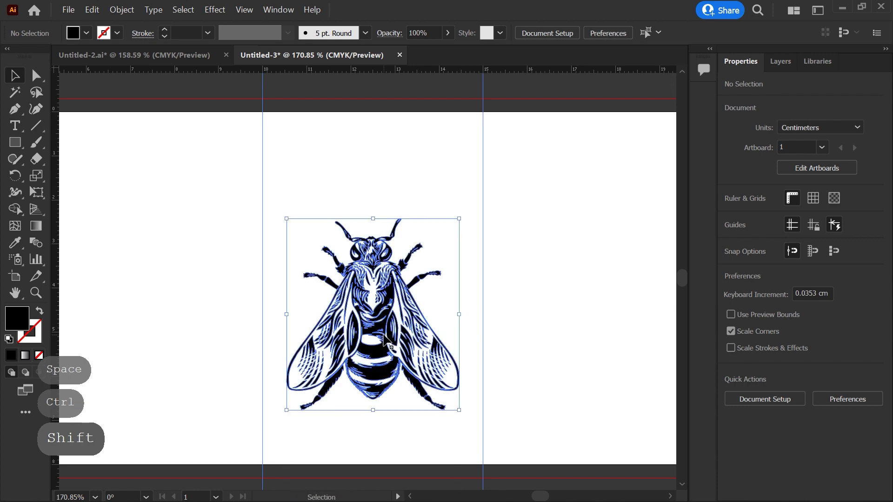
pyautogui.click(354, 189)
# Step: Add the text GOLDEN above the bee in the middle panel
pyautogui.click(14, 126)
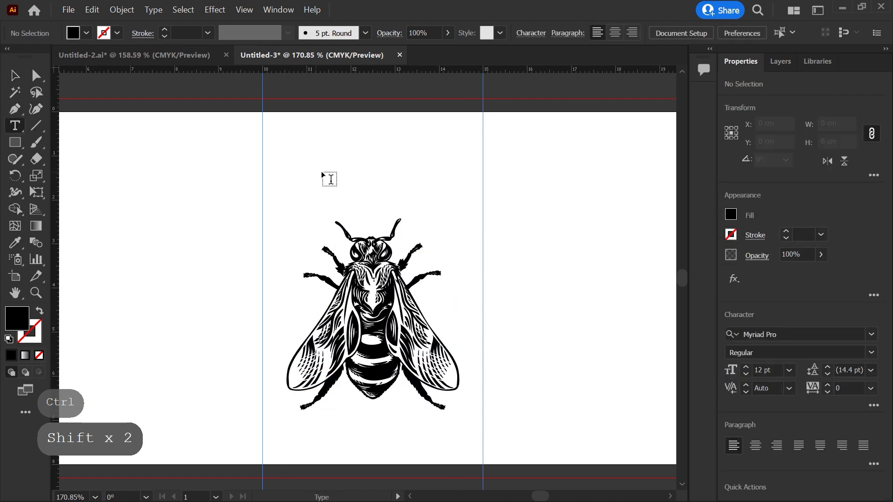
pyautogui.click(338, 170)
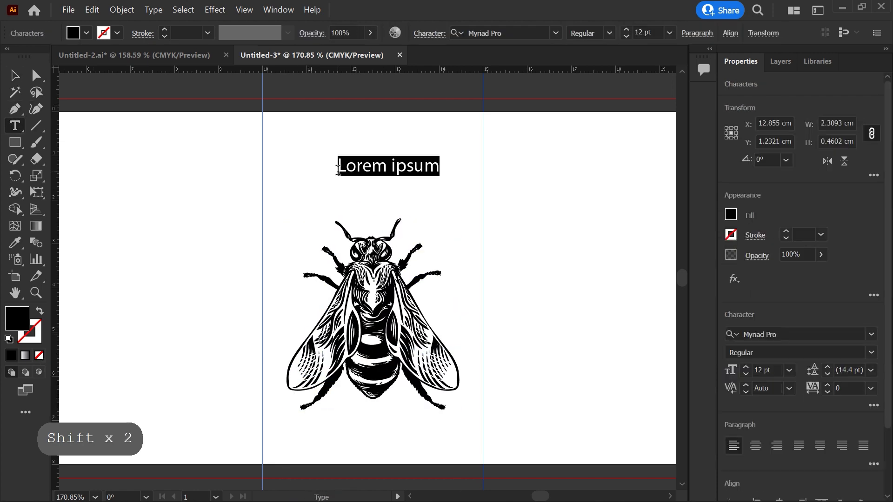
pyautogui.write('GOLDEN')
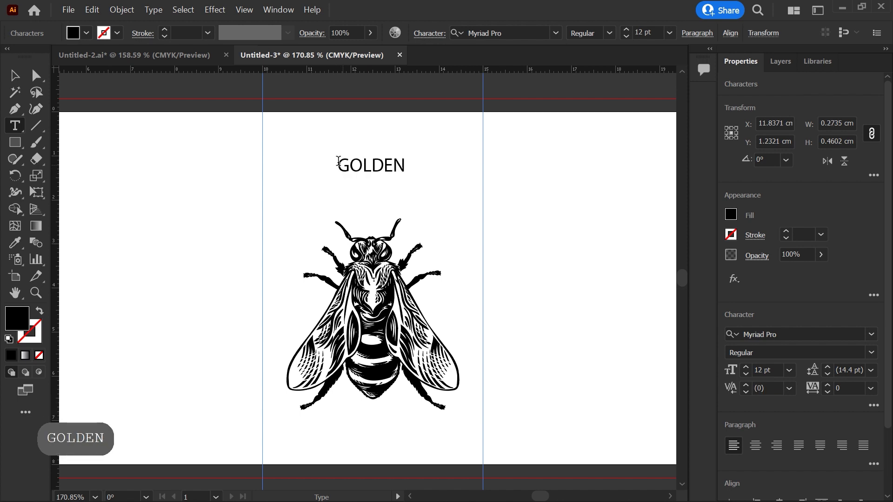
pyautogui.click(15, 76)
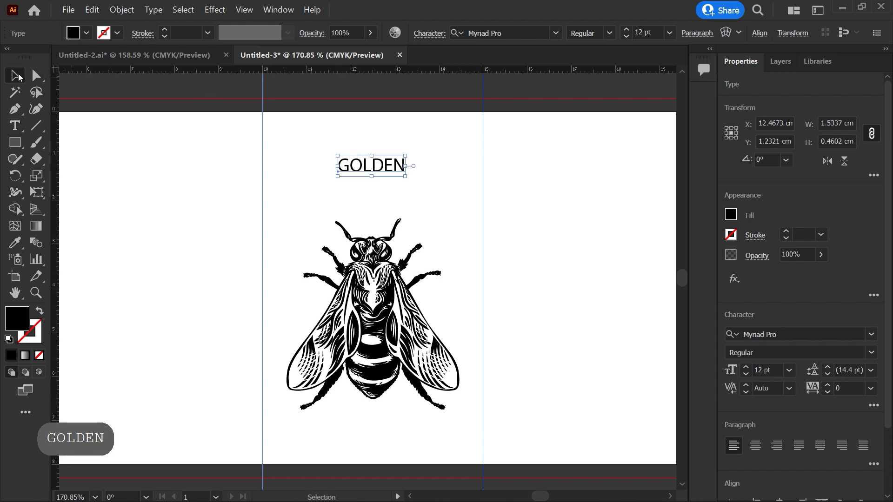
# Step: Set the GOLDEN text's font to Sitka and its tracking to 500
pyautogui.click(871, 336)
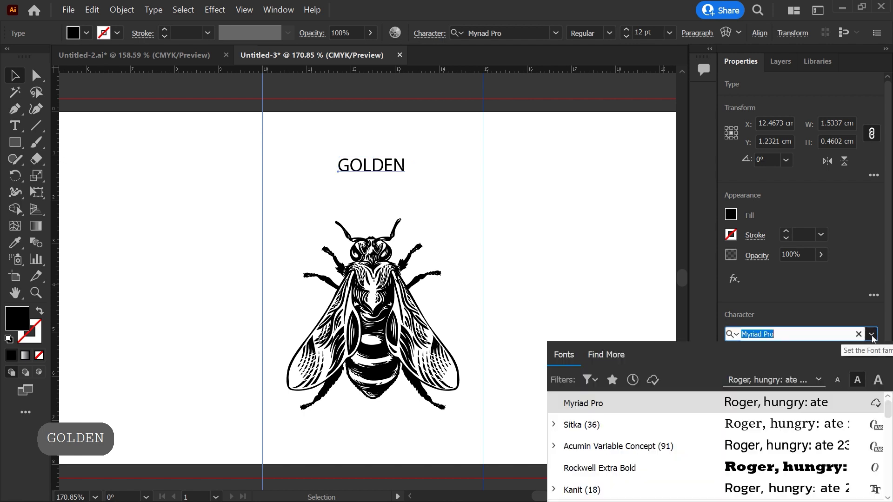
pyautogui.click(685, 426)
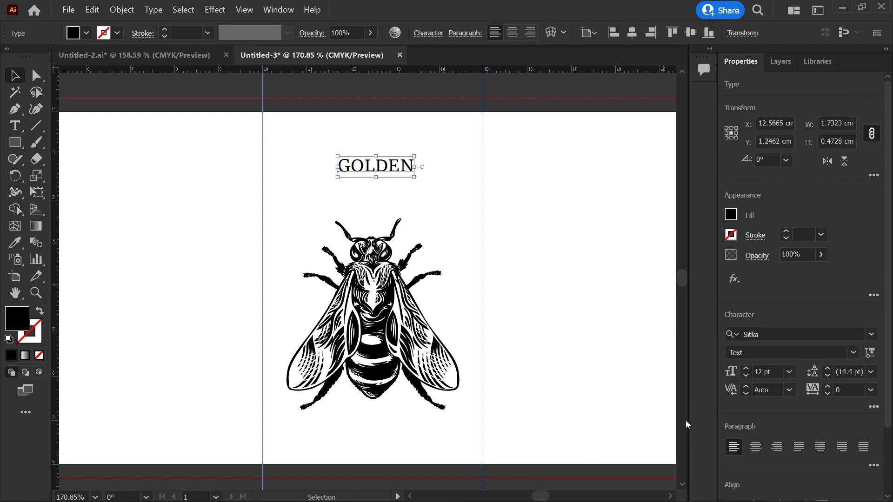
pyautogui.click(859, 389)
pyautogui.write('500')
pyautogui.press('Return')
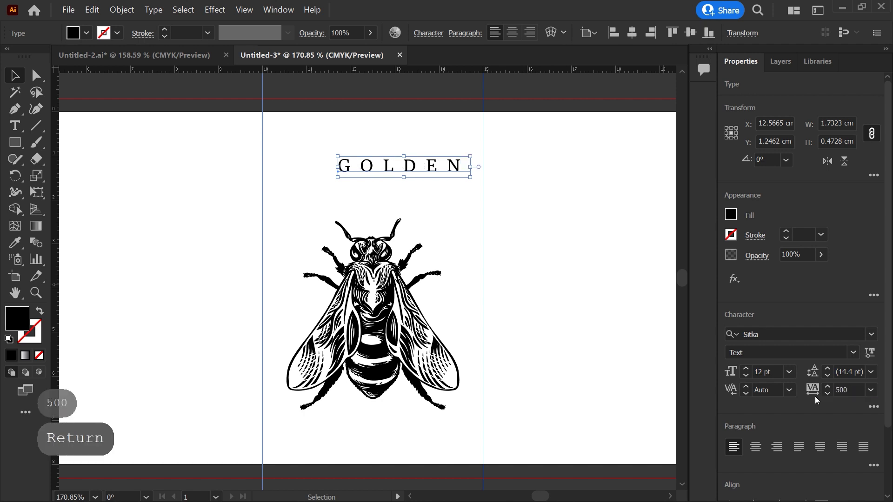
# Step: Center-align the GOLDEN text's paragraph and center the text horizontally on the artboard
pyautogui.click(517, 34)
pyautogui.moveTo(379, 165); pyautogui.dragTo(409, 161)
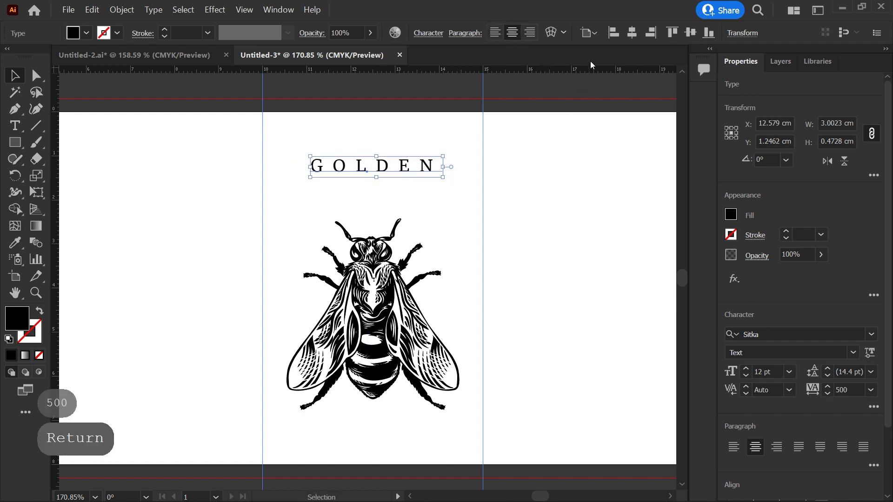
pyautogui.click(631, 34)
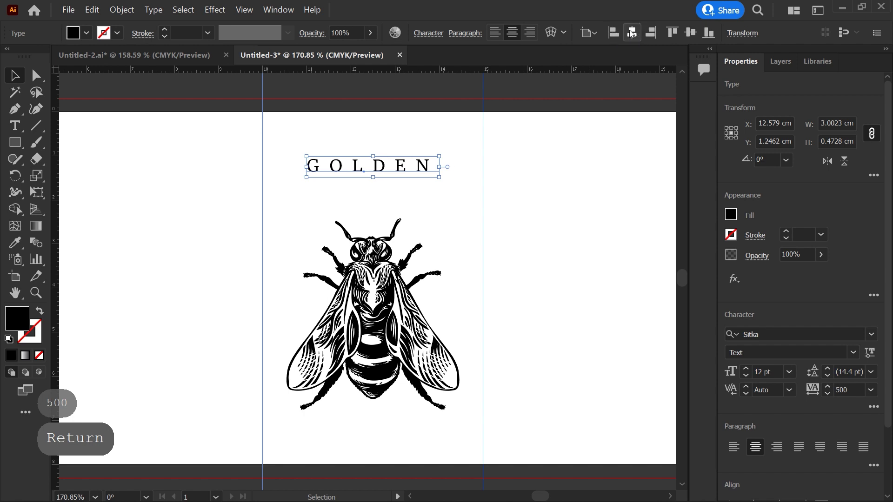
# Step: Change the GOLDEN text's font style to Heading Semibold and move it slightly upward
pyautogui.click(853, 352)
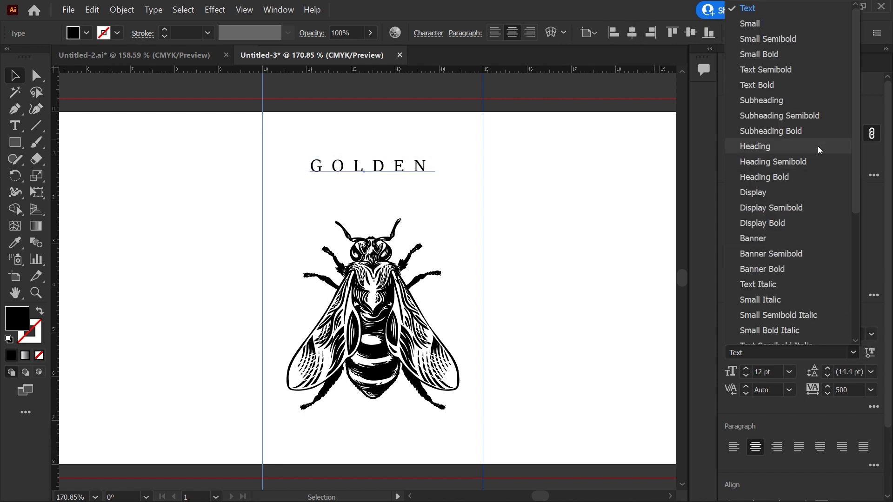
pyautogui.click(817, 161)
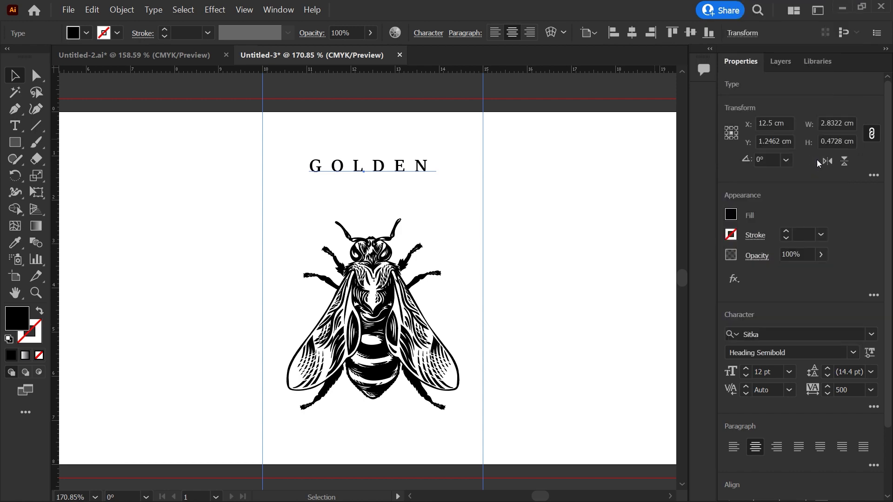
pyautogui.moveTo(411, 175); pyautogui.dragTo(412, 164)
pyautogui.click(398, 201)
# Step: Add the text HONEY between GOLDEN and the bee
pyautogui.moveTo(381, 200); pyautogui.dragTo(429, 198)
pyautogui.click(22, 119)
pyautogui.click(371, 205)
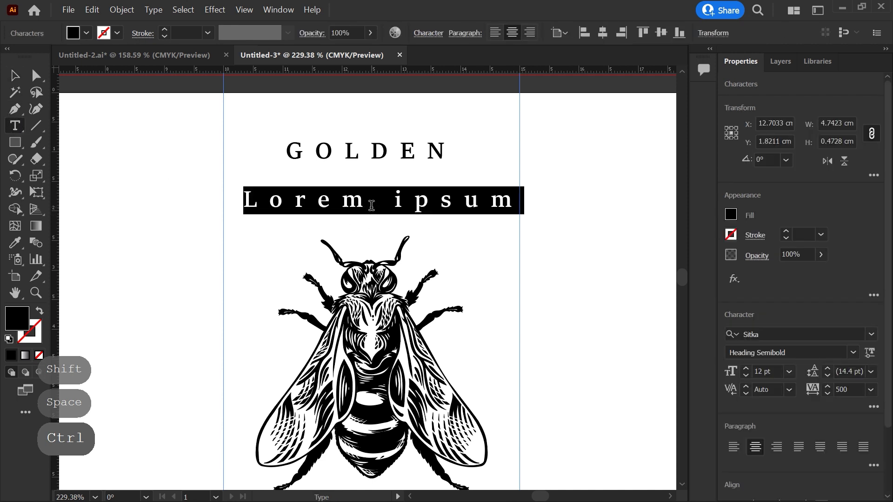
pyautogui.write('HONEY')
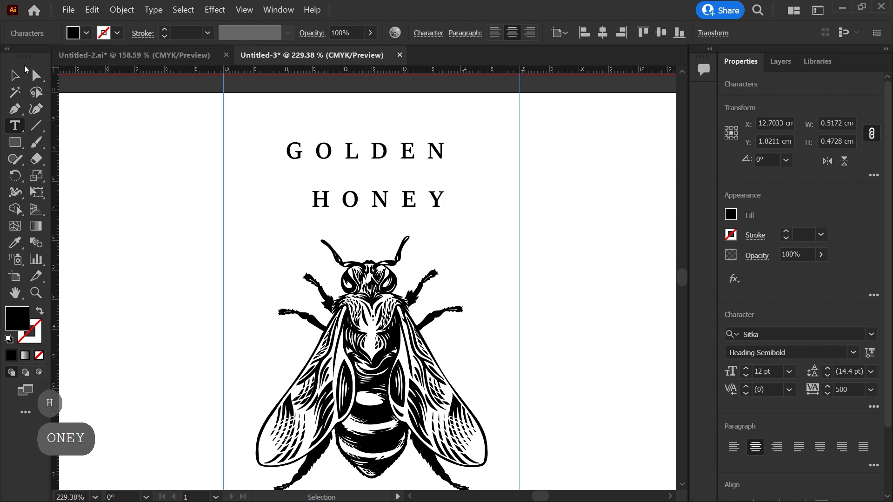
# Step: Set the HONEY text's tracking to 200 and enlarge it to about 22 pt around its center
pyautogui.click(16, 76)
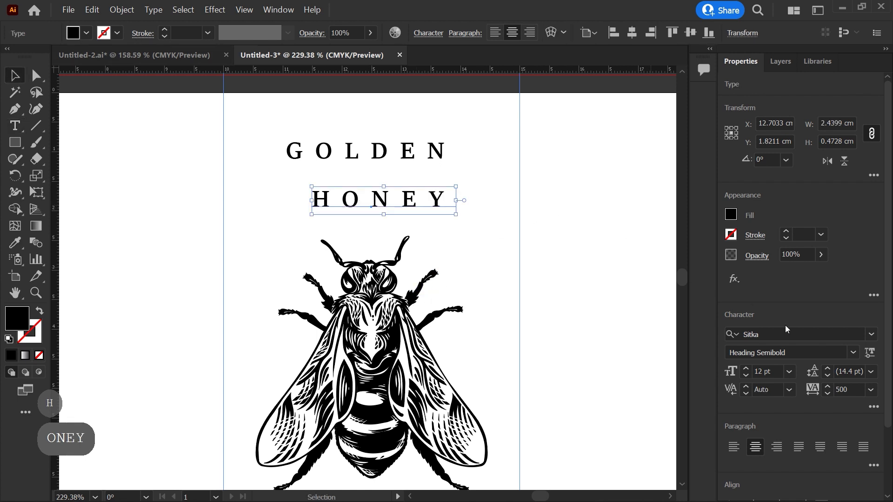
pyautogui.click(844, 389)
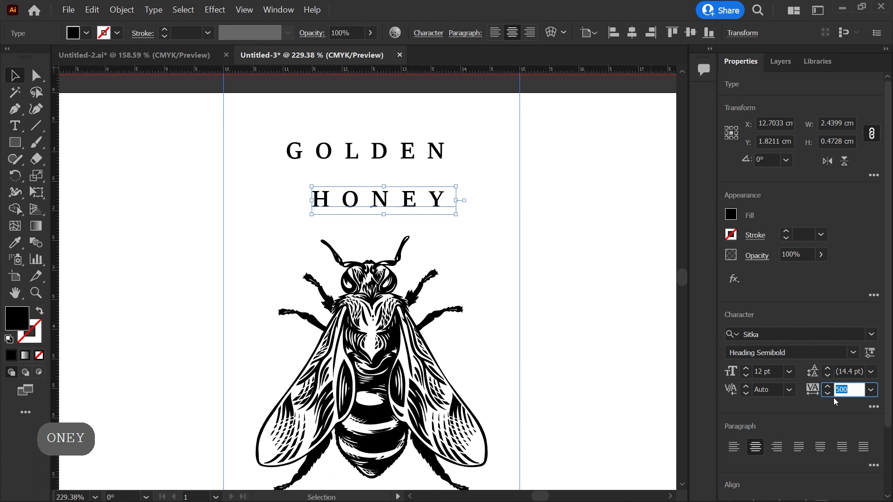
pyautogui.write('200')
pyautogui.press('Return')
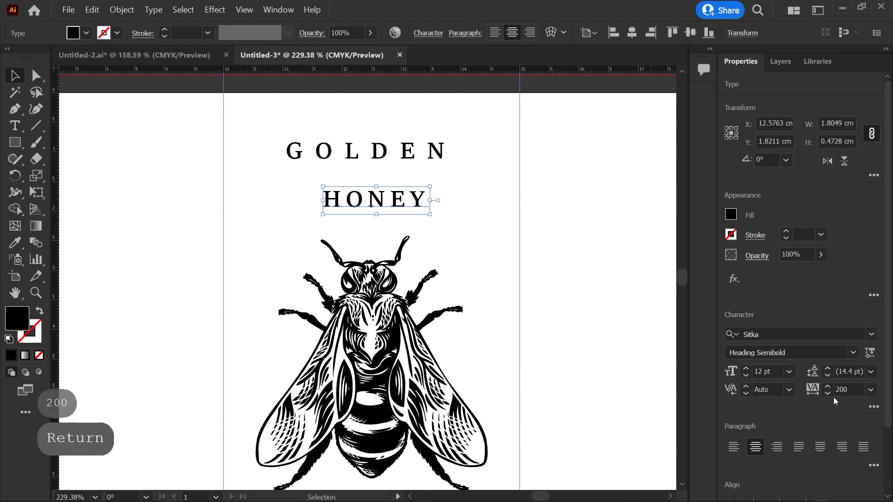
pyautogui.moveTo(431, 200); pyautogui.dragTo(474, 200)
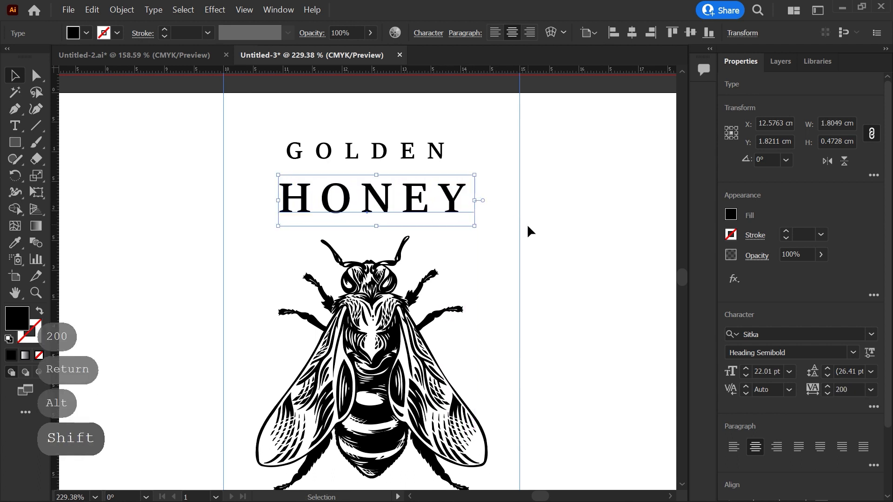
# Step: Apply a horizontal Arc warp with a 27% bend to the HONEY text
pyautogui.click(214, 11)
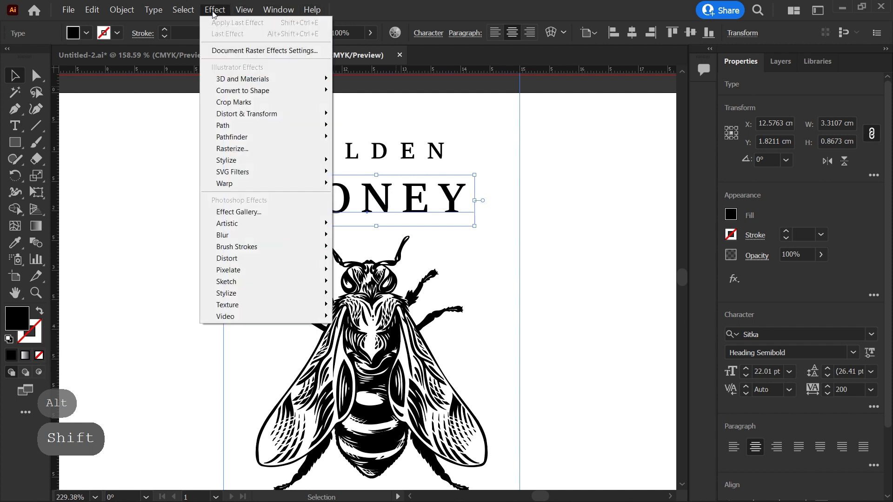
pyautogui.moveTo(287, 186)
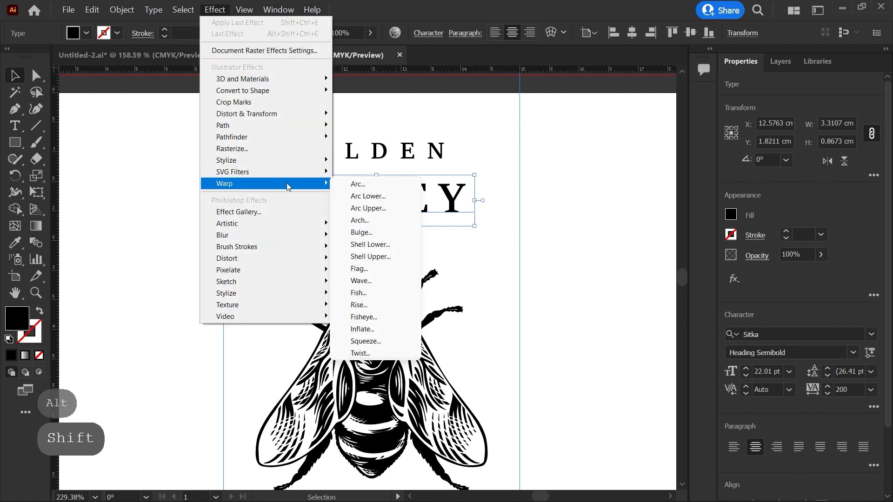
pyautogui.click(369, 184)
pyautogui.moveTo(621, 191); pyautogui.dragTo(624, 191)
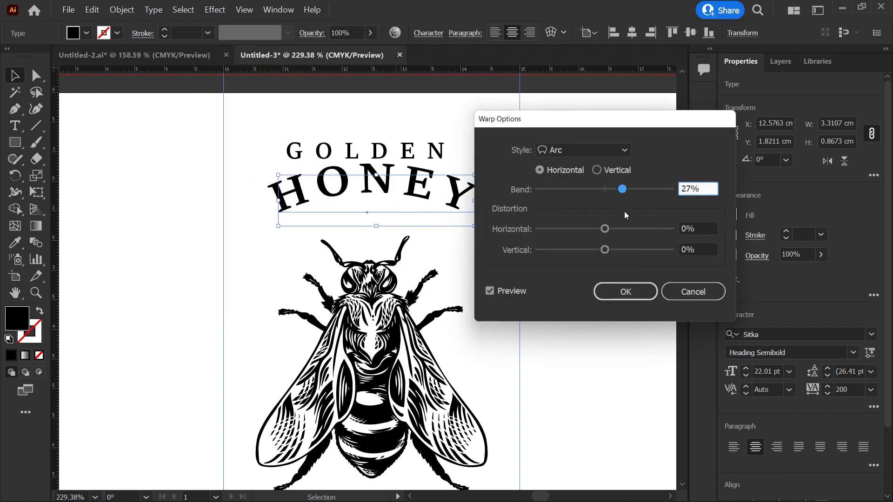
pyautogui.click(626, 292)
# Step: Enlarge the arched HONEY text to about 33 pt and expand its appearance
pyautogui.moveTo(475, 203)
pyautogui.mouseDown()
pyautogui.moveTo(525, 203)
pyautogui.moveTo(511, 205)
pyautogui.moveTo(502, 223)
pyautogui.moveTo(487, 205)
pyautogui.mouseUp()
pyautogui.click(122, 10)
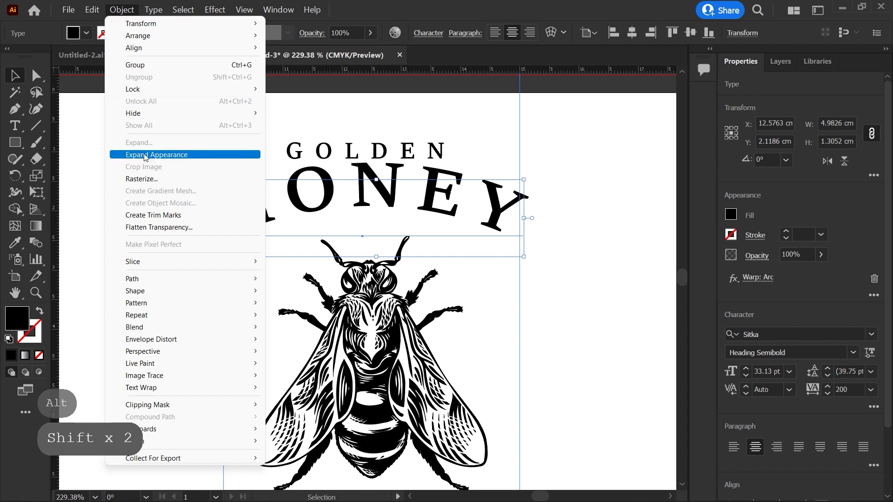
pyautogui.click(177, 156)
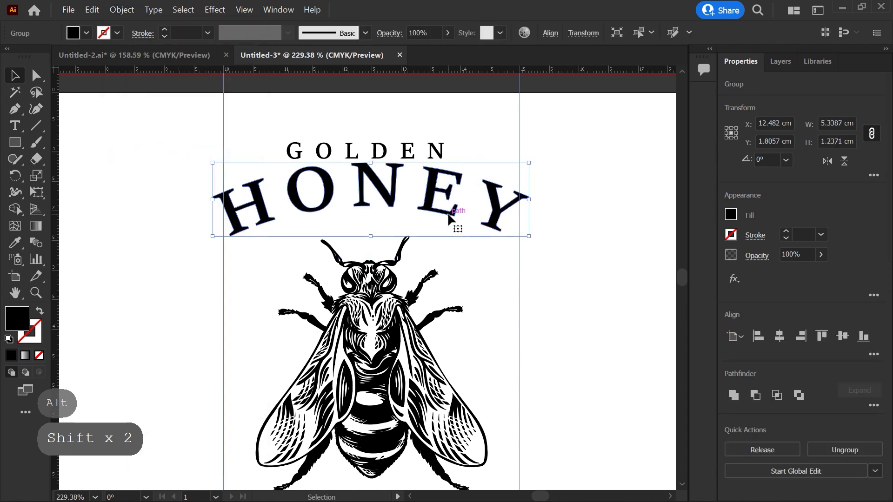
# Step: Center HONEY horizontally on the artboard, then reduce GOLDEN to about 10.7 pt and place it slightly higher above the arch
pyautogui.click(780, 343)
pyautogui.click(634, 265)
pyautogui.moveTo(447, 147)
pyautogui.mouseDown()
pyautogui.moveTo(435, 139)
pyautogui.moveTo(448, 138)
pyautogui.mouseUp()
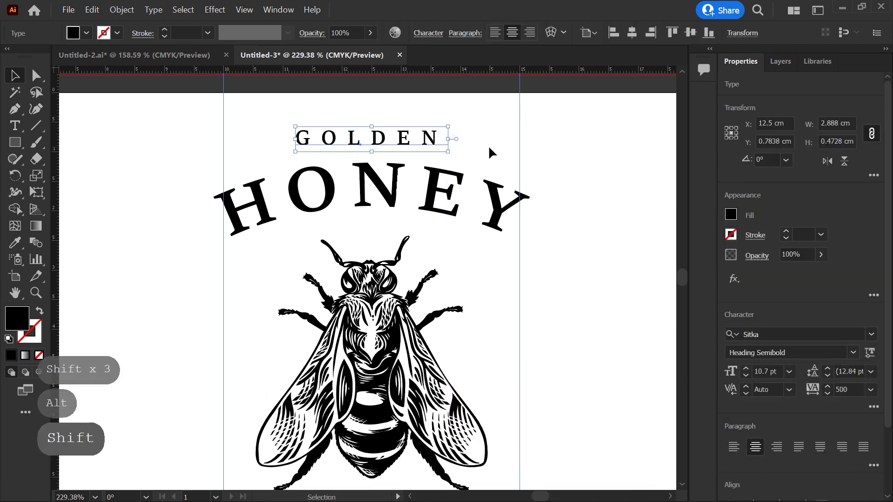
pyautogui.click(583, 226)
# Step: Duplicate the GOLDEN text below the bee, reduce it to about 5.75 pt and change its wording to "250 g."
pyautogui.moveTo(491, 268); pyautogui.dragTo(450, 254)
pyautogui.moveTo(400, 161); pyautogui.dragTo(399, 421)
pyautogui.doubleClick(386, 420)
pyautogui.doubleClick(386, 420)
pyautogui.write('250')
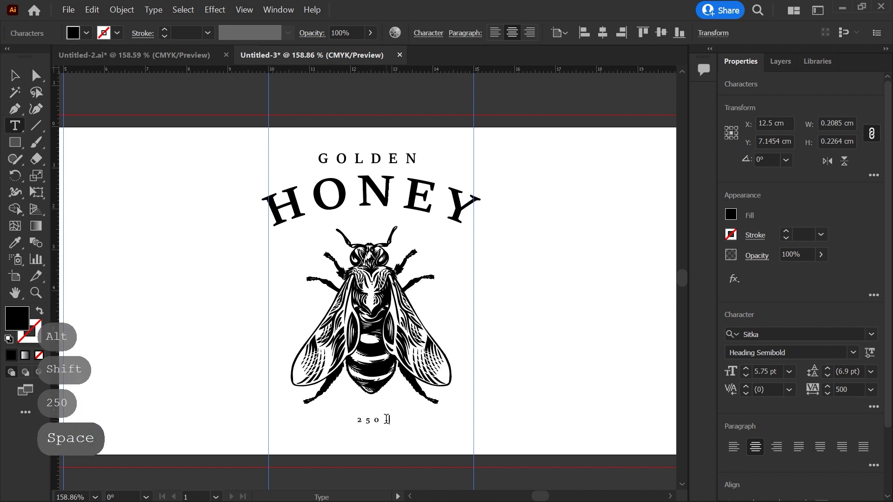
pyautogui.write(' g')
pyautogui.click(24, 79)
pyautogui.click(417, 444)
pyautogui.moveTo(377, 423); pyautogui.dragTo(377, 414)
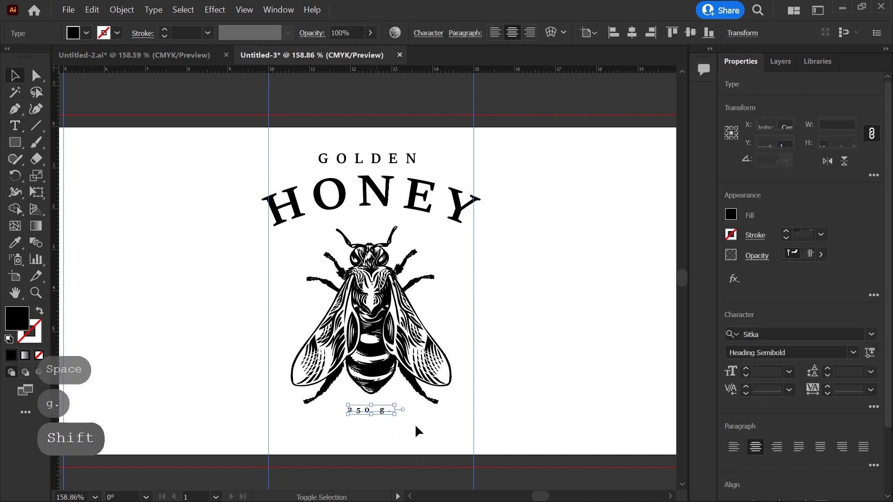
# Step: Convert the GOLDEN and "250 g." texts to outlines
pyautogui.keyDown('shift'); pyautogui.click(397, 160); pyautogui.keyUp('shift')
pyautogui.rightClick(397, 159)
pyautogui.click(425, 248)
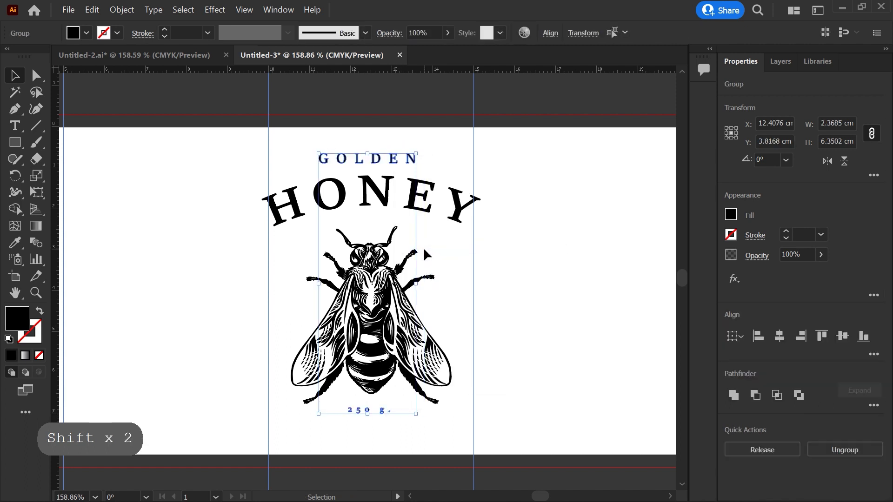
pyautogui.click(528, 180)
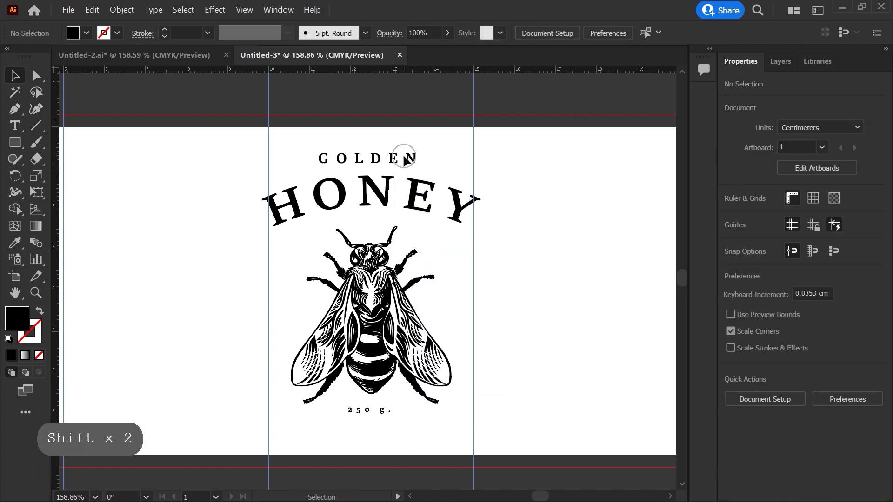
# Step: Center the outlined GOLDEN and "250 g." texts horizontally on the artboard
pyautogui.moveTo(375, 159); pyautogui.dragTo(378, 159)
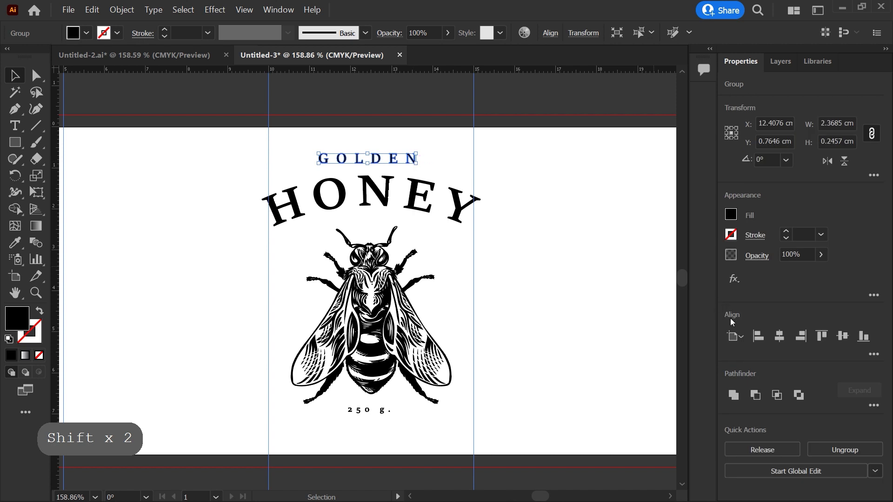
pyautogui.moveTo(378, 409); pyautogui.dragTo(378, 410)
pyautogui.click(780, 335)
pyautogui.click(533, 419)
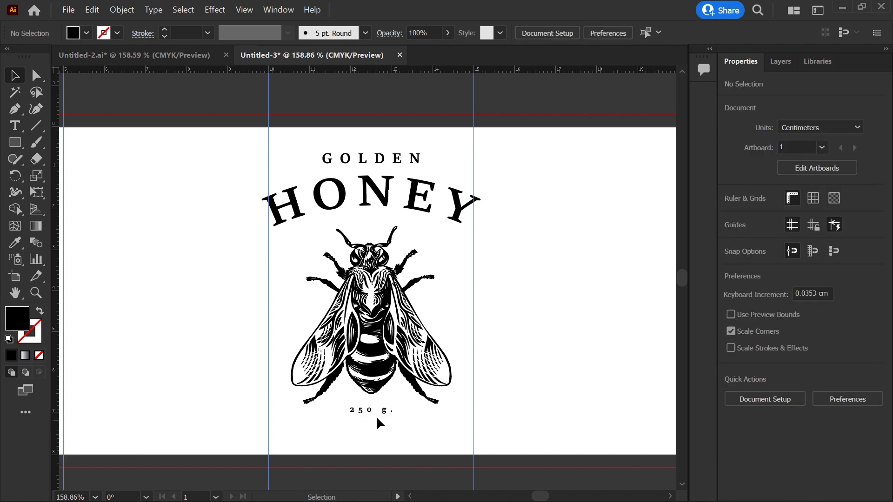
# Step: Move the title, bee and "250 g." text together slightly downward on the label
pyautogui.moveTo(434, 429); pyautogui.dragTo(319, 149)
pyautogui.moveTo(381, 258); pyautogui.dragTo(380, 266)
pyautogui.click(467, 364)
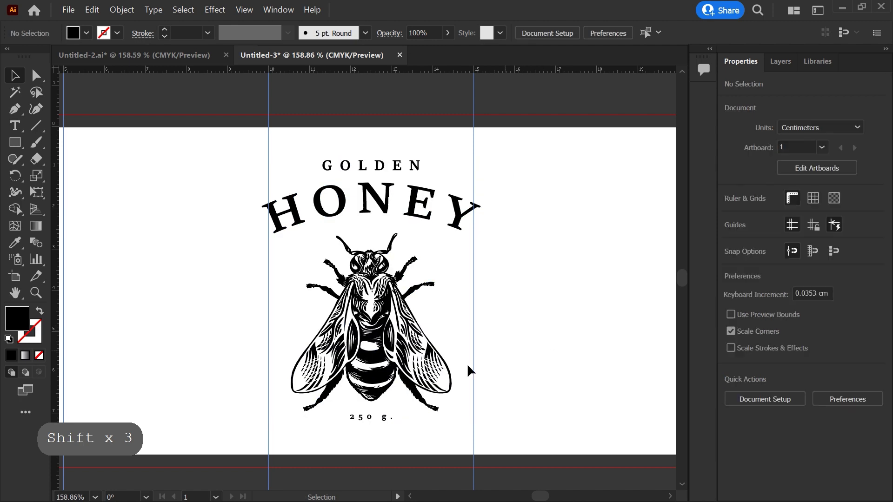
# Step: Move the bee slightly upward to even out its spacing between HONEY and the "250 g." text
pyautogui.click(386, 377)
pyautogui.moveTo(384, 375); pyautogui.dragTo(384, 372)
pyautogui.click(531, 414)
pyautogui.moveTo(389, 414); pyautogui.dragTo(390, 417)
pyautogui.click(458, 433)
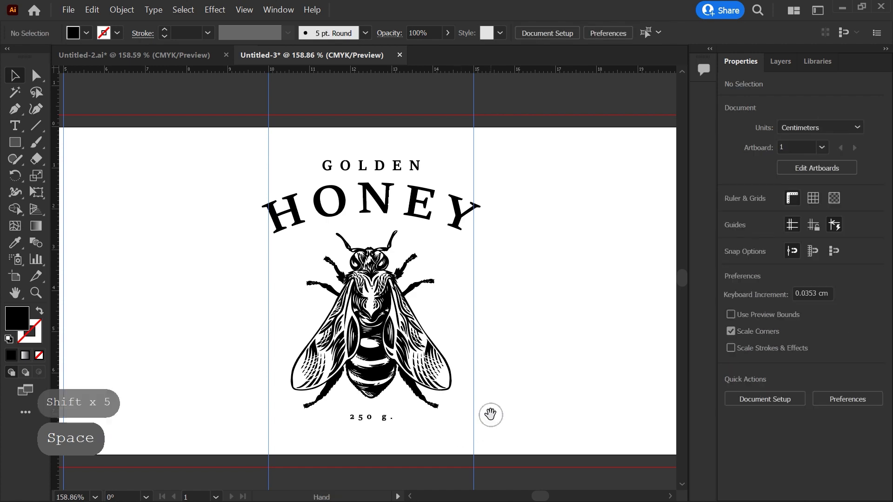
# Step: Duplicate the GOLDEN, HONEY and "250 g." lettering without the bee straight across to the label's last panel
pyautogui.moveTo(488, 416); pyautogui.dragTo(486, 409)
pyautogui.keyDown('ctrl'); pyautogui.moveTo(485, 308); pyautogui.dragTo(465, 305); pyautogui.keyUp('ctrl')
pyautogui.moveTo(549, 312); pyautogui.dragTo(510, 308)
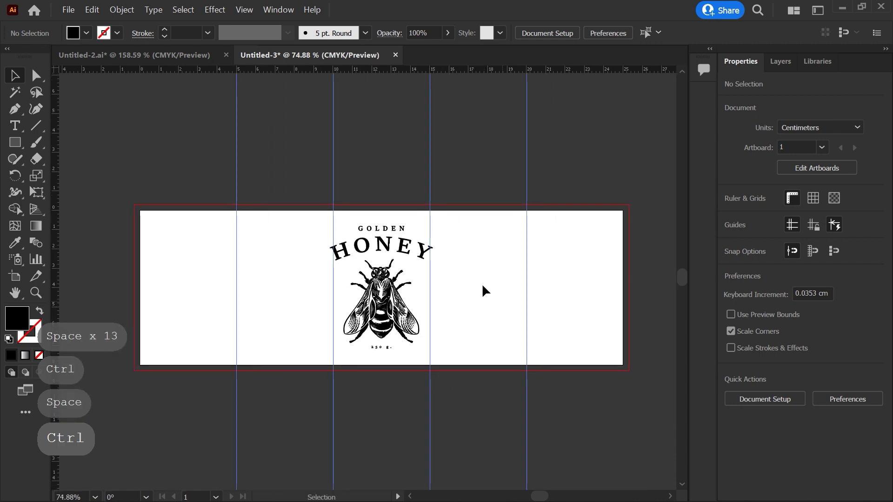
pyautogui.moveTo(389, 227); pyautogui.dragTo(389, 226)
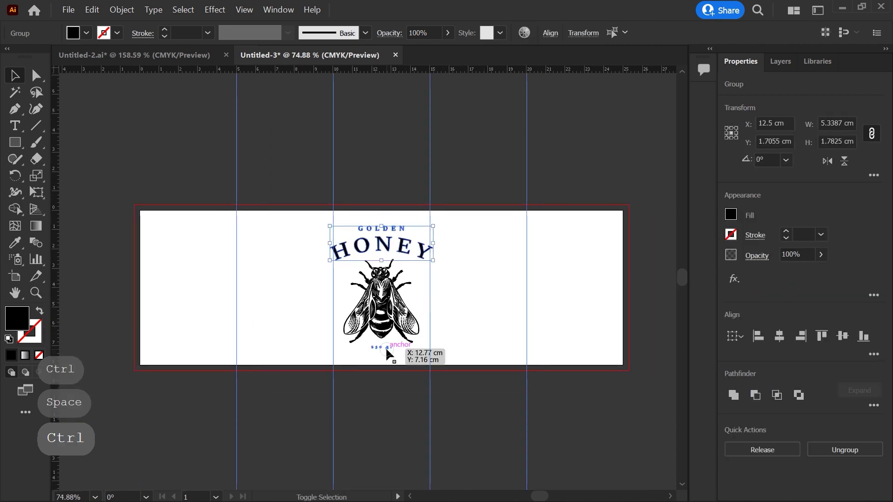
pyautogui.keyDown('alt'); pyautogui.keyDown('shift'); pyautogui.moveTo(378, 352); pyautogui.dragTo(568, 352); pyautogui.keyUp('shift'); pyautogui.keyUp('alt')
# Step: Scale the copied lettering down to fit inside the last panel and move its "250 g." up directly below HONEY
pyautogui.keyDown('ctrl'); pyautogui.moveTo(574, 292); pyautogui.dragTo(518, 285); pyautogui.keyUp('ctrl')
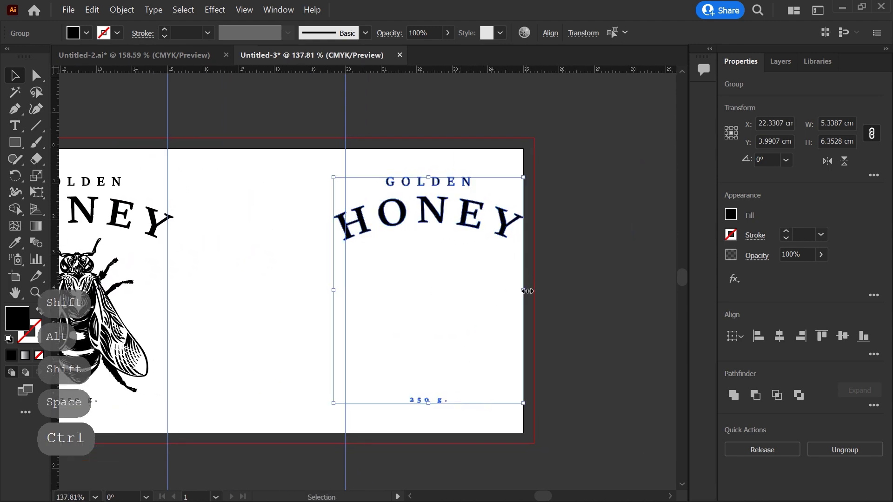
pyautogui.keyDown('shift'); pyautogui.moveTo(333, 292); pyautogui.dragTo(345, 290); pyautogui.keyUp('shift')
pyautogui.keyDown('alt'); pyautogui.keyDown('shift'); pyautogui.moveTo(523, 290); pyautogui.dragTo(501, 305); pyautogui.keyUp('shift'); pyautogui.keyUp('alt')
pyautogui.keyDown('shift'); pyautogui.moveTo(487, 256); pyautogui.dragTo(487, 221); pyautogui.keyUp('shift')
pyautogui.click(471, 255)
pyautogui.keyDown('shift'); pyautogui.moveTo(448, 334); pyautogui.dragTo(458, 228); pyautogui.keyUp('shift')
pyautogui.click(455, 286)
# Step: Add a 6 pt area text block with Lorem ipsum placeholder text below "250 g." in the last panel
pyautogui.moveTo(450, 296)
pyautogui.keyDown('ctrl'); pyautogui.mouseDown()
pyautogui.moveTo(476, 307)
pyautogui.moveTo(450, 309)
pyautogui.mouseUp(); pyautogui.keyUp('ctrl')
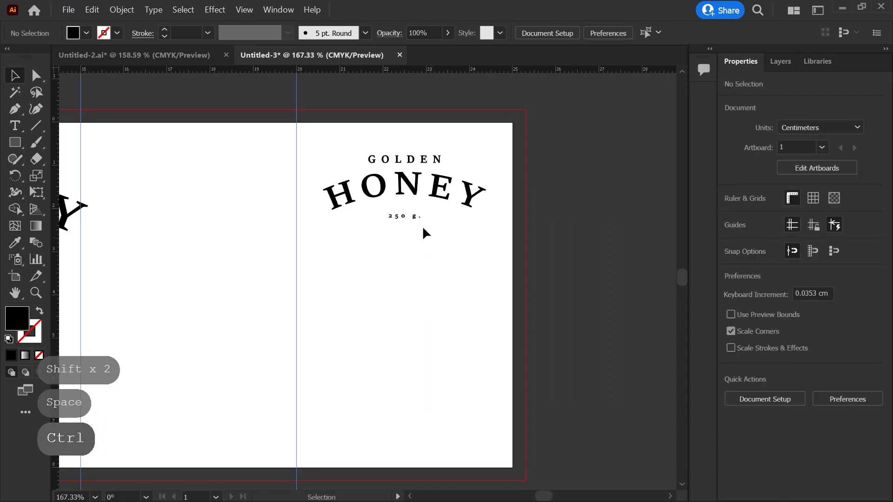
pyautogui.click(16, 125)
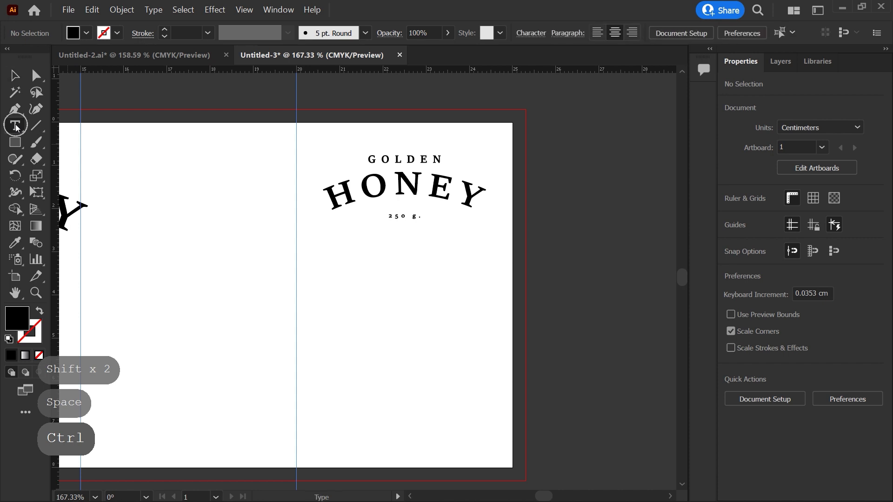
pyautogui.click(789, 372)
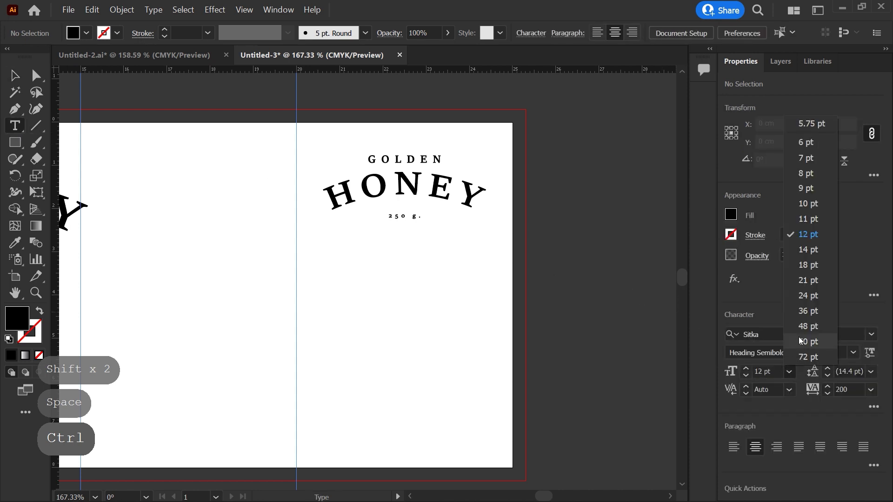
pyautogui.click(810, 142)
pyautogui.moveTo(318, 241); pyautogui.dragTo(459, 437)
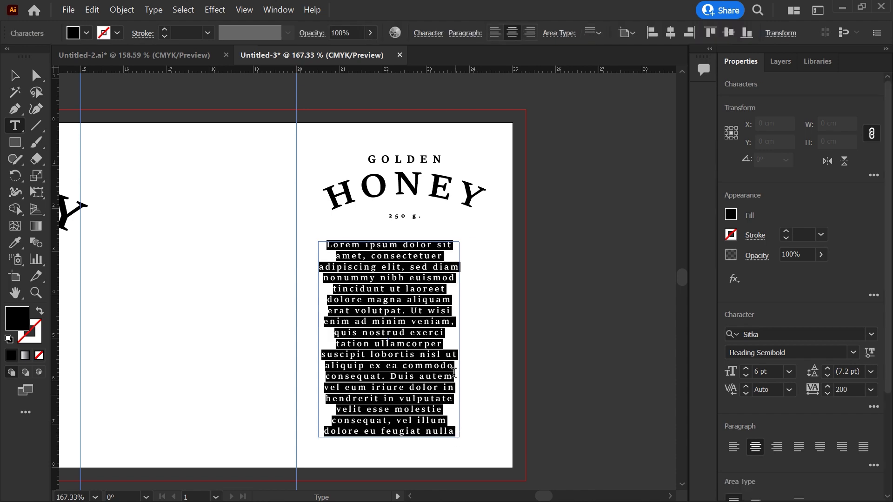
# Step: Set the placeholder paragraph's tracking to 0
pyautogui.click(15, 76)
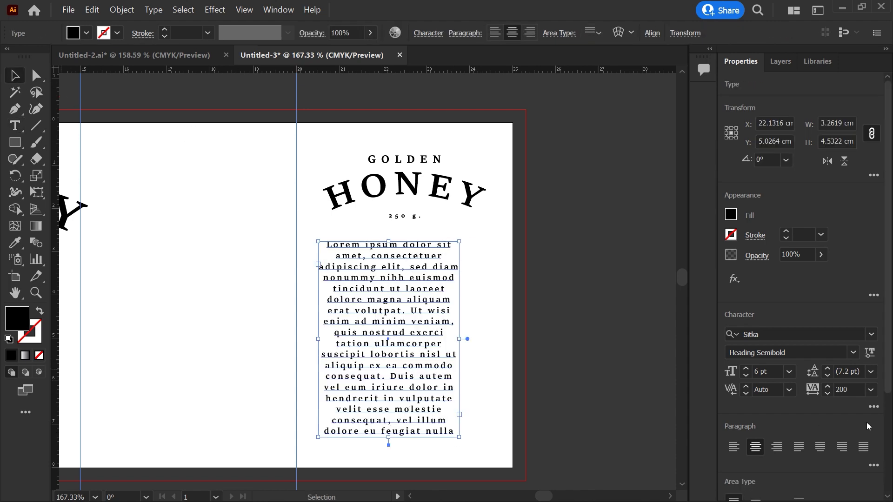
pyautogui.click(872, 391)
pyautogui.click(849, 268)
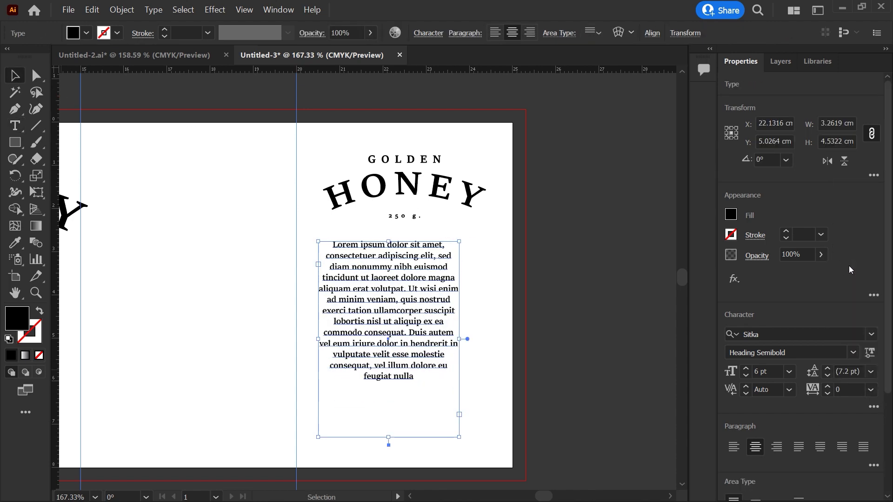
# Step: Move the placeholder paragraph closer to the center beneath the title and shorten its frame to about 3.48 cm high
pyautogui.moveTo(415, 326); pyautogui.dragTo(466, 331)
pyautogui.moveTo(465, 327); pyautogui.dragTo(482, 291)
pyautogui.moveTo(426, 286); pyautogui.dragTo(448, 284)
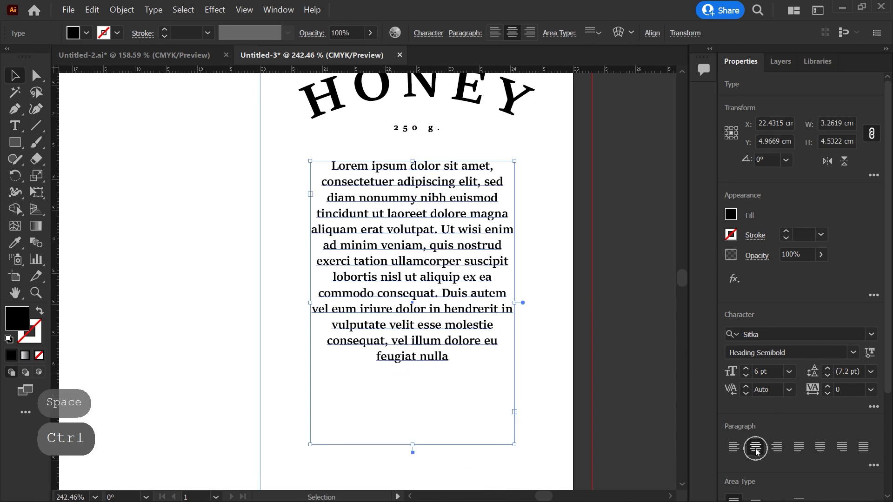
pyautogui.moveTo(416, 446); pyautogui.dragTo(413, 378)
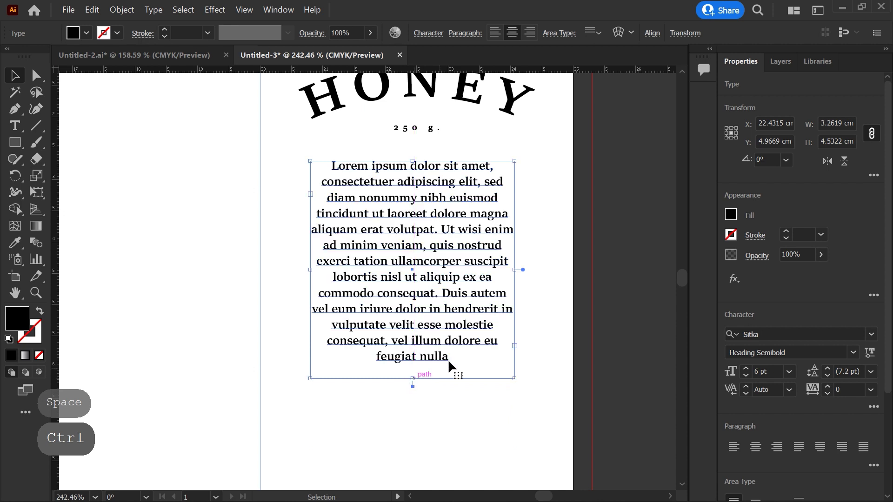
# Step: Delete the placeholder text from "Duis autem" to the end and shorten the frame to about 2.38 cm high
pyautogui.doubleClick(451, 307)
pyautogui.moveTo(441, 293); pyautogui.dragTo(465, 361)
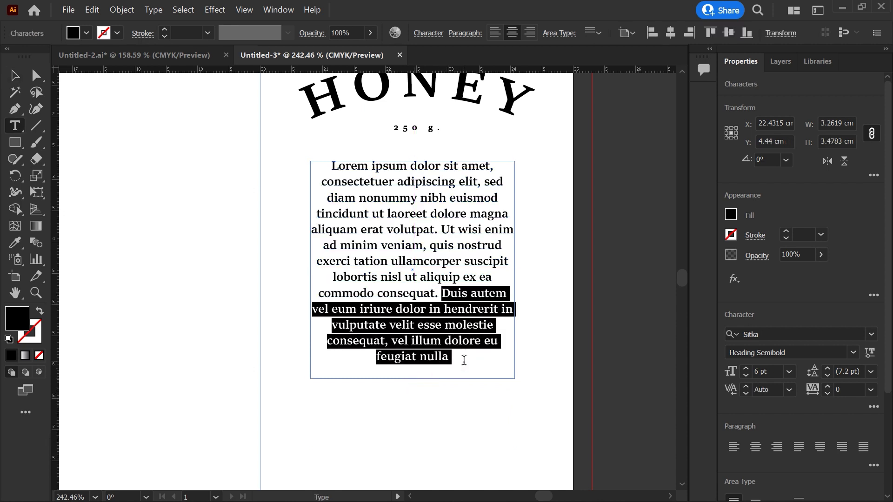
pyautogui.press('BackSpace')
pyautogui.press('BackSpace')
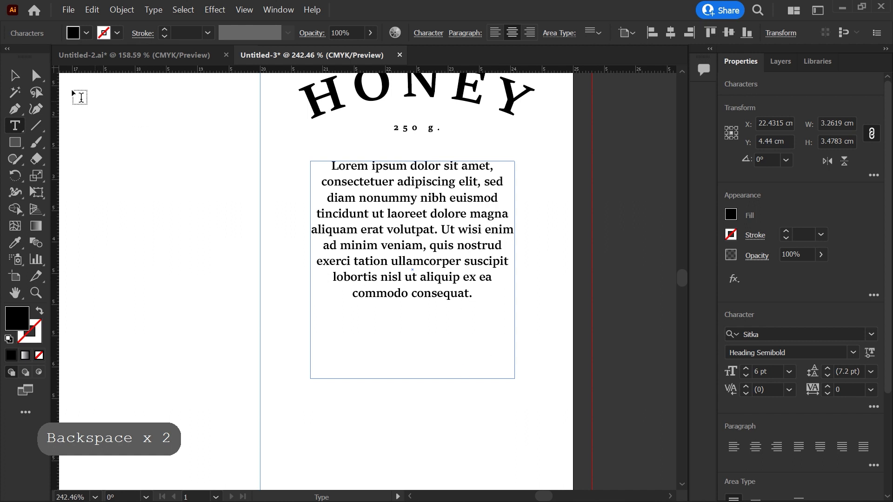
pyautogui.click(14, 77)
pyautogui.moveTo(415, 379); pyautogui.dragTo(415, 310)
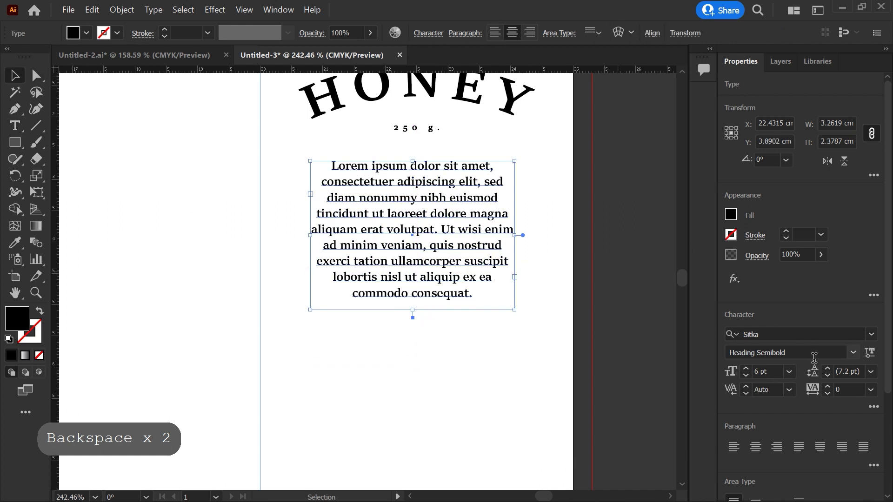
# Step: Change the placeholder paragraph's font style to Subheading
pyautogui.click(854, 353)
pyautogui.moveTo(858, 246); pyautogui.dragTo(858, 126)
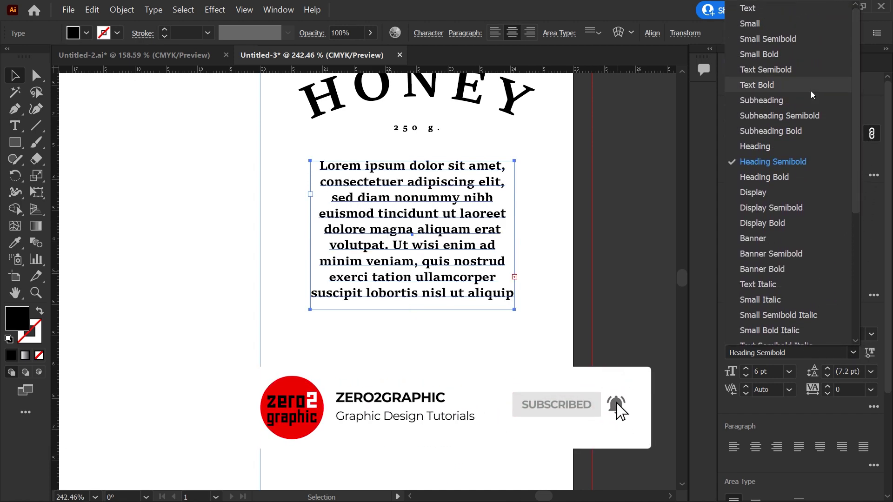
pyautogui.click(810, 105)
pyautogui.click(486, 319)
# Step: Duplicate the placeholder paragraph lower in the panel and delete the copy's opening text so it starts with "Ut wisi enim"
pyautogui.hotkey('ctrl', 'space')
pyautogui.moveTo(484, 321); pyautogui.dragTo(421, 344)
pyautogui.moveTo(405, 284); pyautogui.dragTo(256, 321)
pyautogui.hotkey('ctrl', 'space')
pyautogui.doubleClick(410, 380)
pyautogui.press('BackSpace')
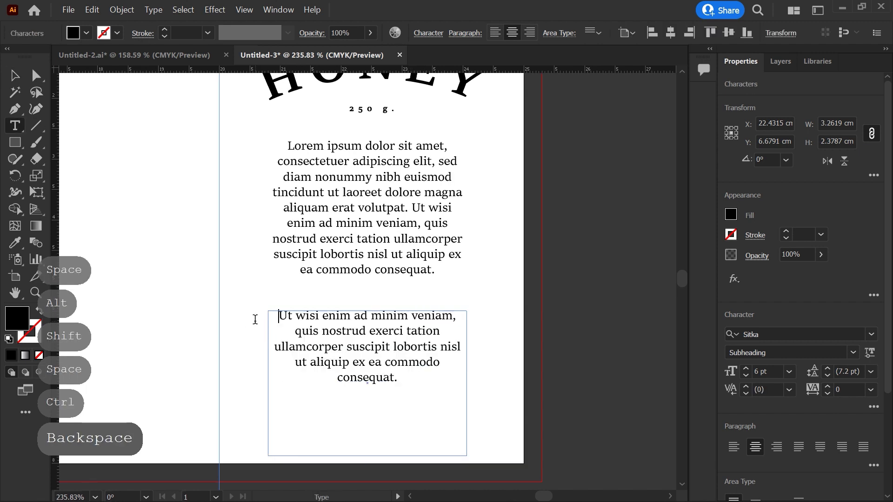
pyautogui.click(15, 78)
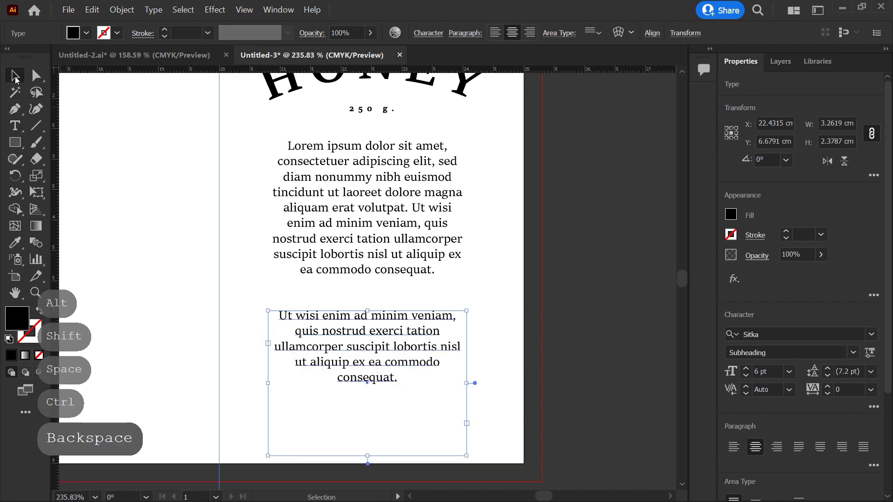
# Step: Reduce the text size of the copied "Ut wisi enim" paragraph and fit it in a shorter frame near the panel's lower edge
pyautogui.click(746, 375)
pyautogui.click(746, 375)
pyautogui.moveTo(366, 456); pyautogui.dragTo(403, 415)
pyautogui.click(406, 329)
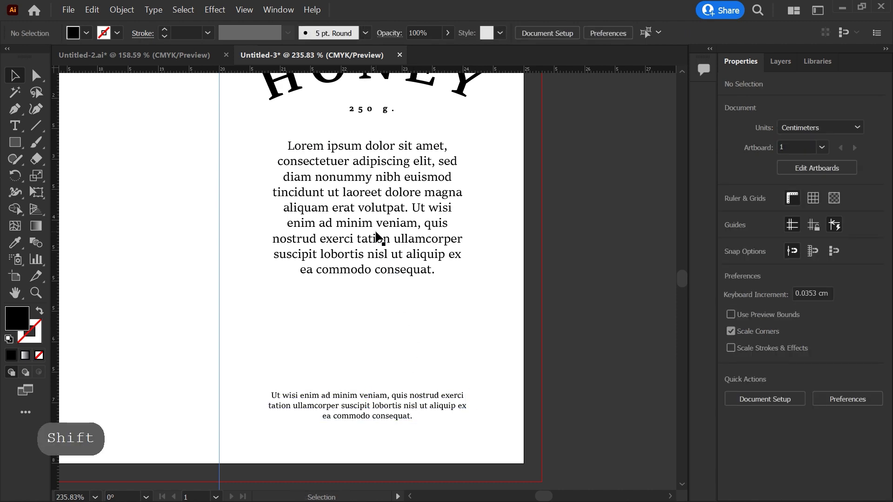
# Step: Duplicate the "Lorem ipsum" paragraph between the two text blocks, clear the copy and refill it with placeholder text
pyautogui.moveTo(376, 235); pyautogui.dragTo(375, 365)
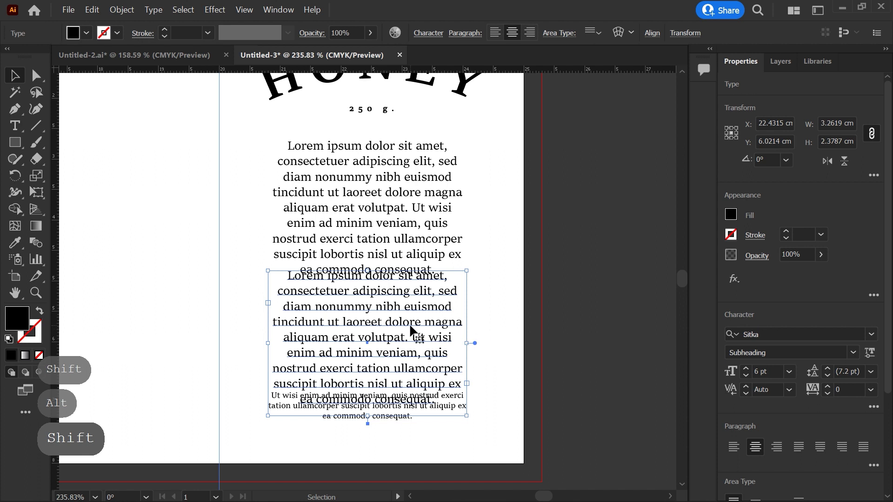
pyautogui.doubleClick(411, 336)
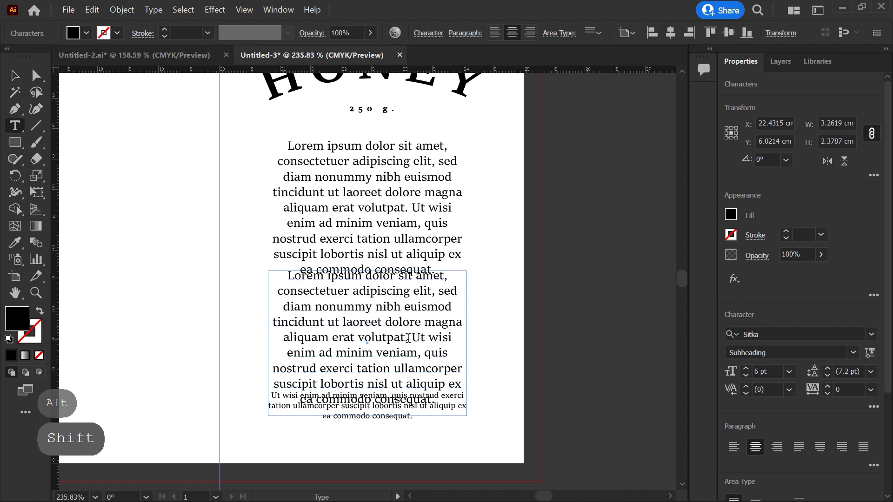
pyautogui.moveTo(413, 338); pyautogui.dragTo(262, 281)
pyautogui.press('BackSpace')
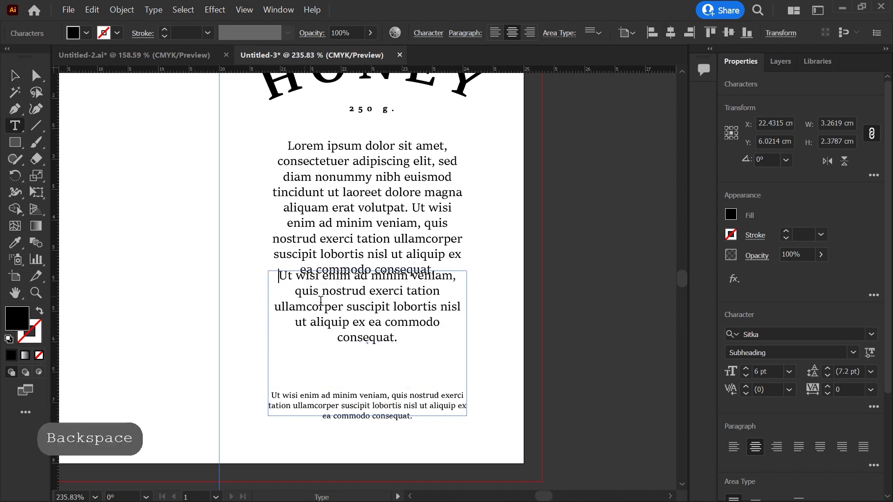
pyautogui.moveTo(403, 335); pyautogui.dragTo(242, 280)
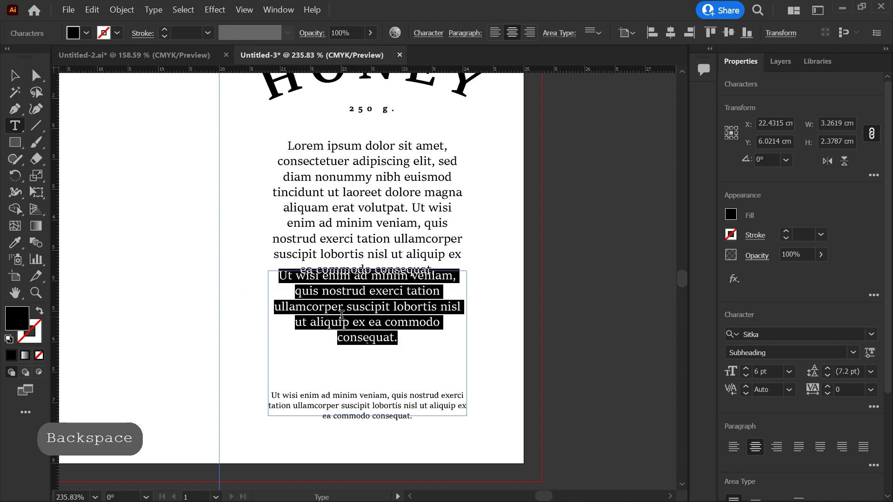
pyautogui.press('BackSpace')
pyautogui.rightClick(358, 321)
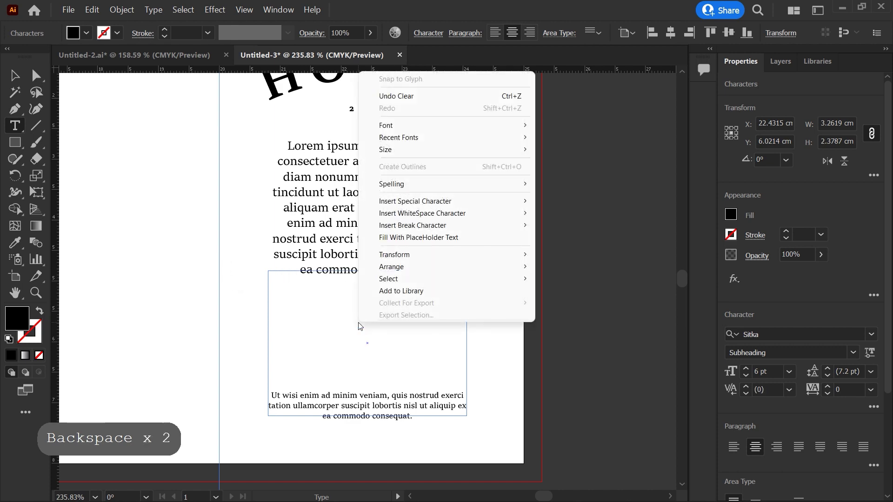
pyautogui.click(409, 237)
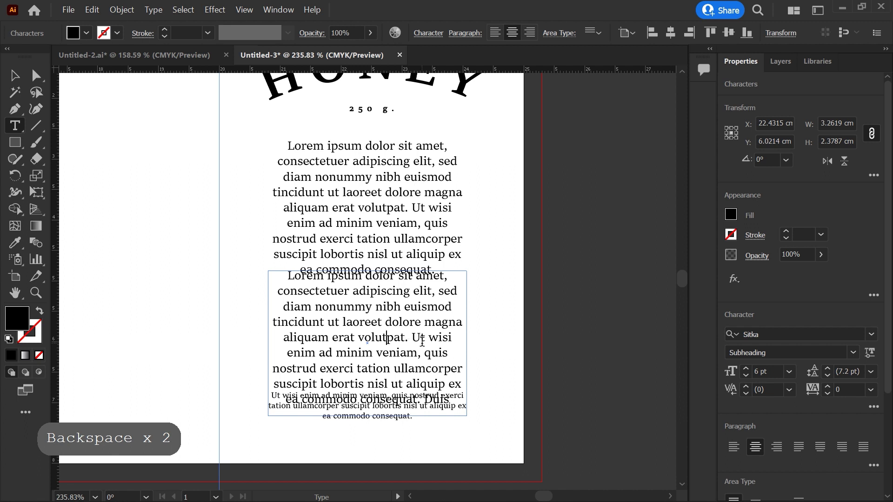
# Step: Trim the new paragraph so it starts with "Quis nostrud exerci tation" and ends with "commodo consequat", without the closing period
pyautogui.moveTo(429, 353); pyautogui.dragTo(245, 269)
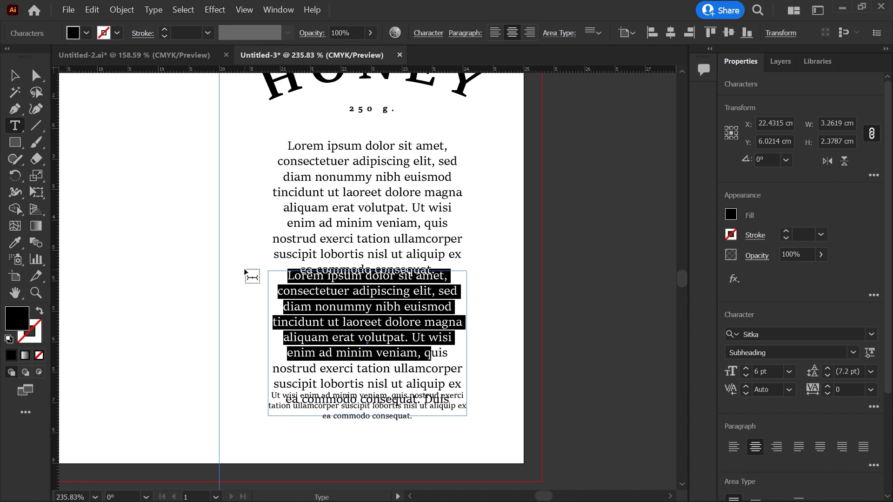
pyautogui.write('Q')
pyautogui.moveTo(389, 322); pyautogui.dragTo(419, 327)
pyautogui.press('BackSpace')
pyautogui.press('BackSpace')
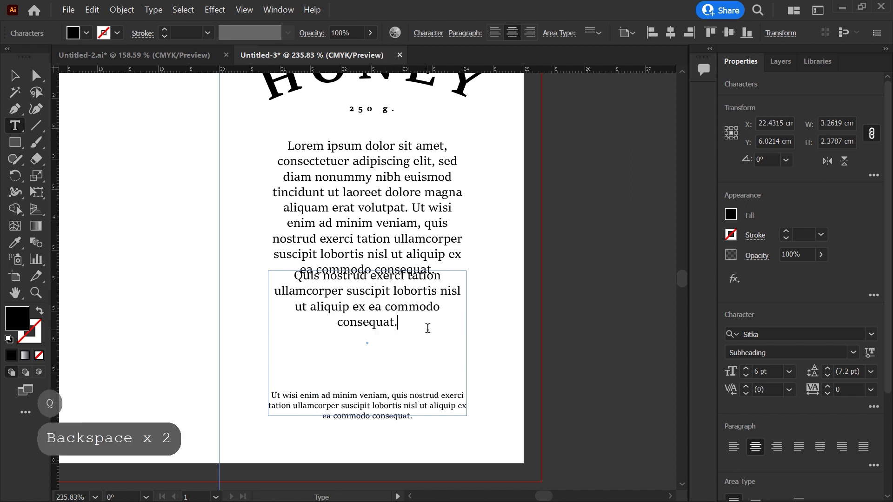
pyautogui.press('BackSpace')
pyautogui.click(15, 76)
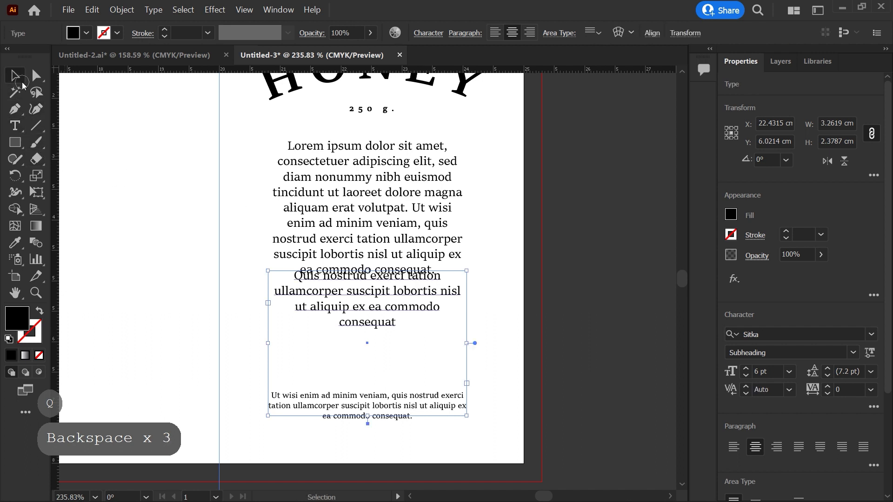
# Step: Place the "Quis nostrud" paragraph between the other two, shorten its frame to about 1.15 cm and set its text size to 7 pt
pyautogui.moveTo(372, 271); pyautogui.dragTo(372, 309)
pyautogui.moveTo(367, 416); pyautogui.dragTo(390, 345)
pyautogui.click(746, 370)
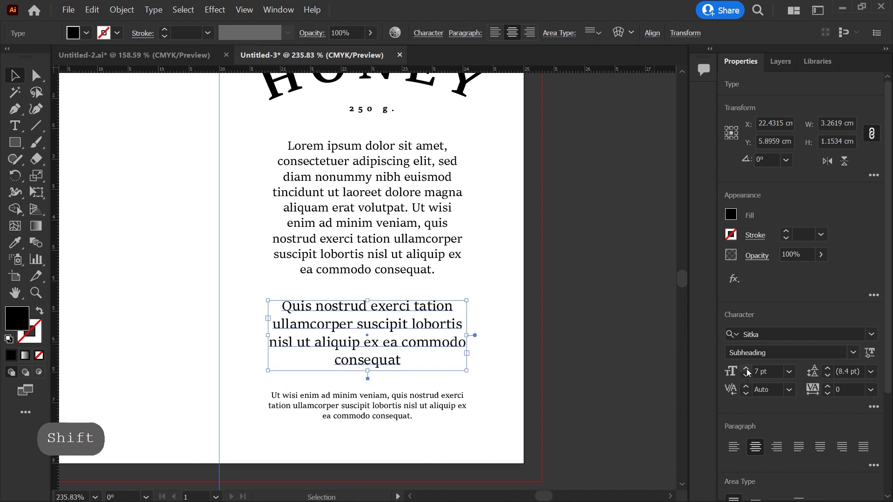
pyautogui.click(746, 369)
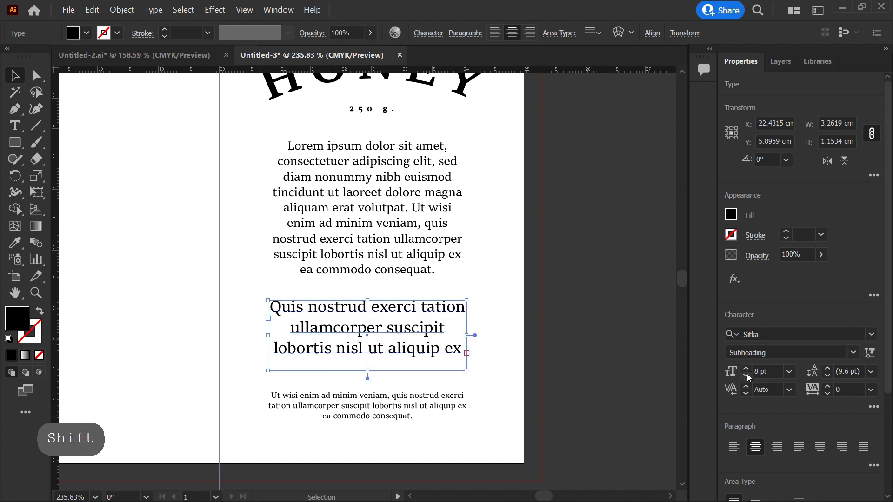
pyautogui.click(746, 375)
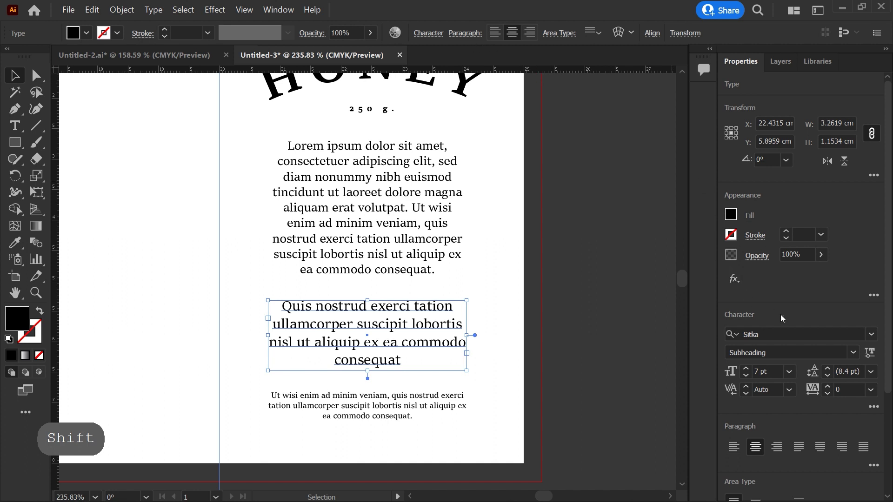
# Step: Change the "Quis nostrud" paragraph's font style to Small Bold Italic and widen its frame slightly so all the text fits
pyautogui.click(853, 352)
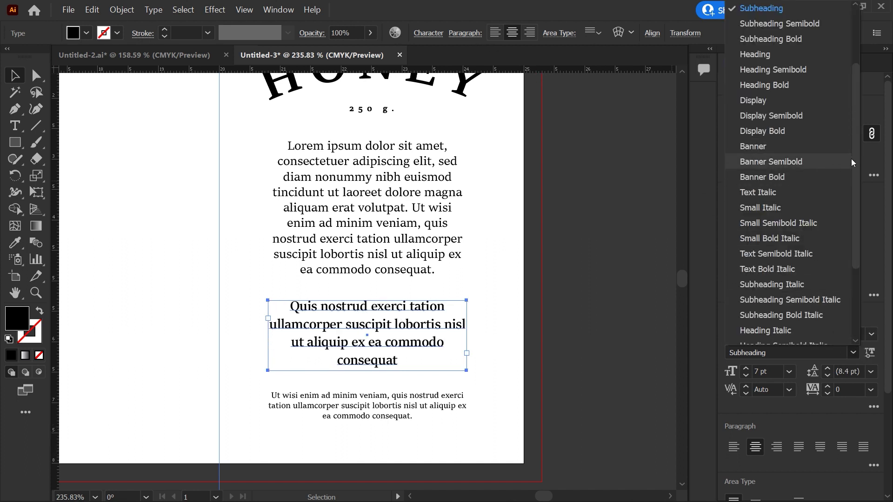
pyautogui.moveTo(856, 158); pyautogui.dragTo(862, 103)
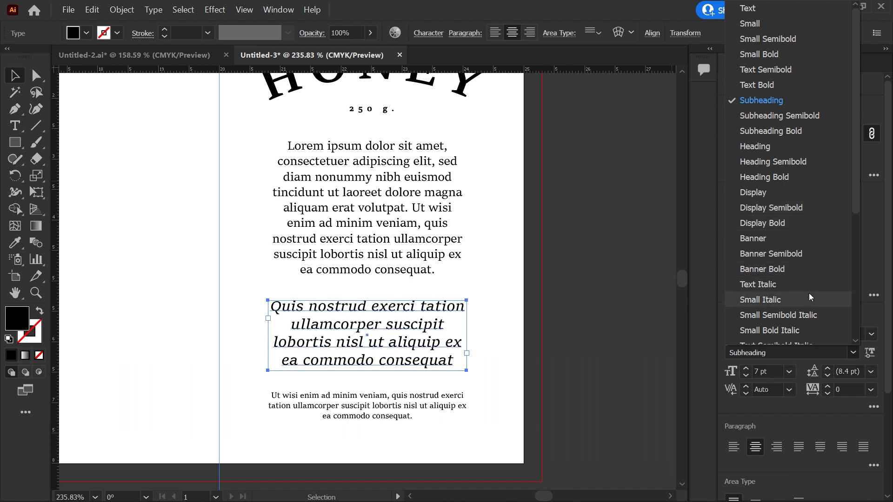
pyautogui.click(807, 329)
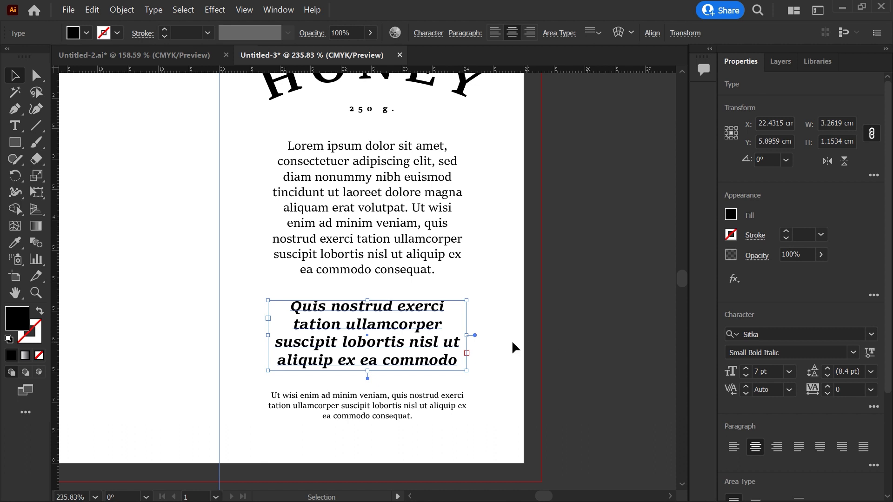
pyautogui.moveTo(470, 338)
pyautogui.mouseDown()
pyautogui.moveTo(482, 336)
pyautogui.moveTo(462, 338)
pyautogui.moveTo(461, 353)
pyautogui.mouseUp()
pyautogui.click(516, 364)
pyautogui.moveTo(497, 361); pyautogui.dragTo(469, 353)
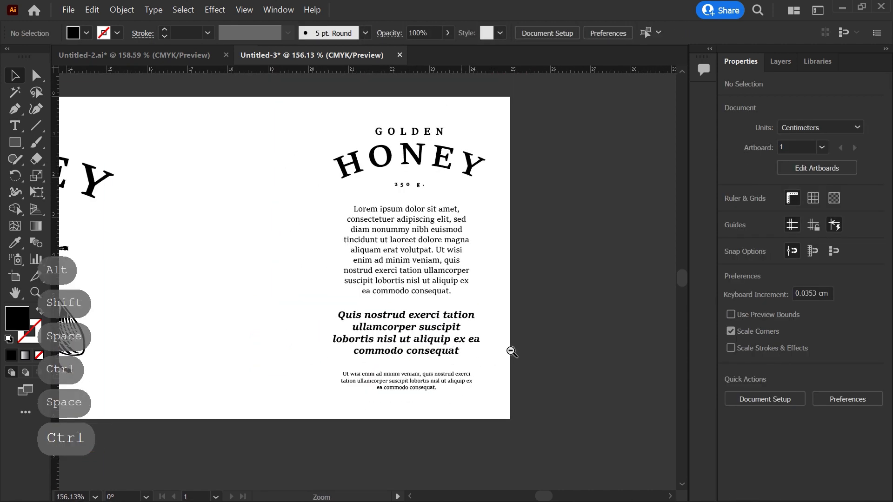
# Step: Nudge all the side panel's content down slightly and enlarge its 250 g. weight to about 0.89 cm wide
pyautogui.moveTo(482, 406); pyautogui.dragTo(352, 123)
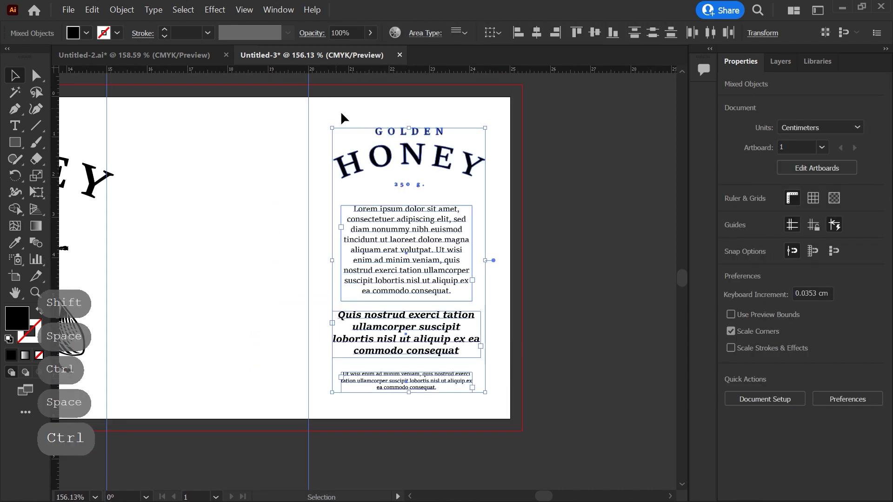
pyautogui.press('Down')
pyautogui.click(566, 197)
pyautogui.click(422, 187)
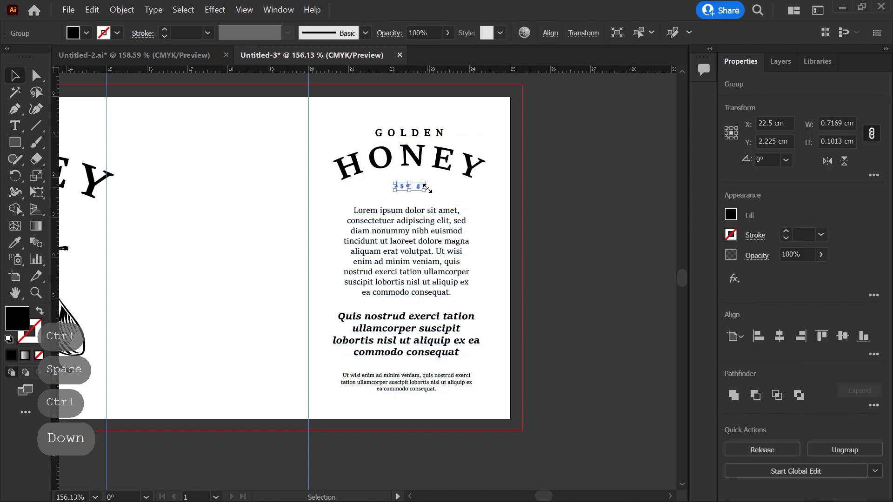
pyautogui.moveTo(424, 190); pyautogui.dragTo(428, 193)
pyautogui.click(520, 225)
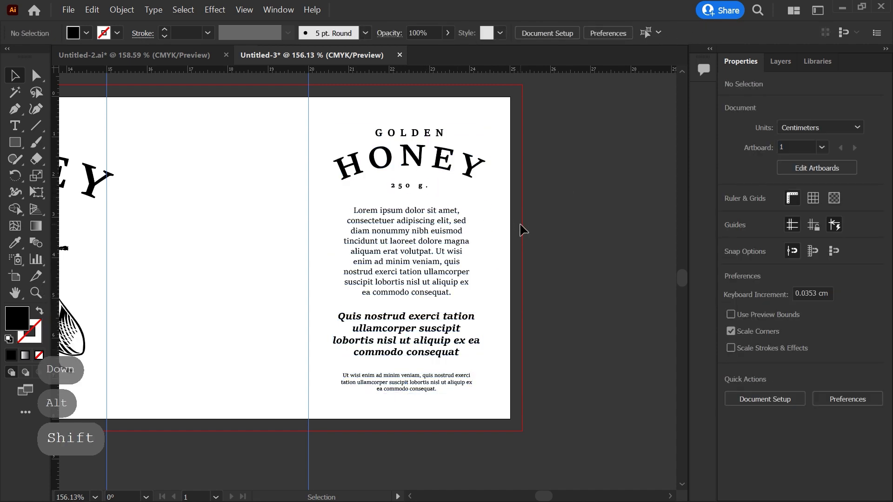
pyautogui.moveTo(469, 274); pyautogui.dragTo(474, 274)
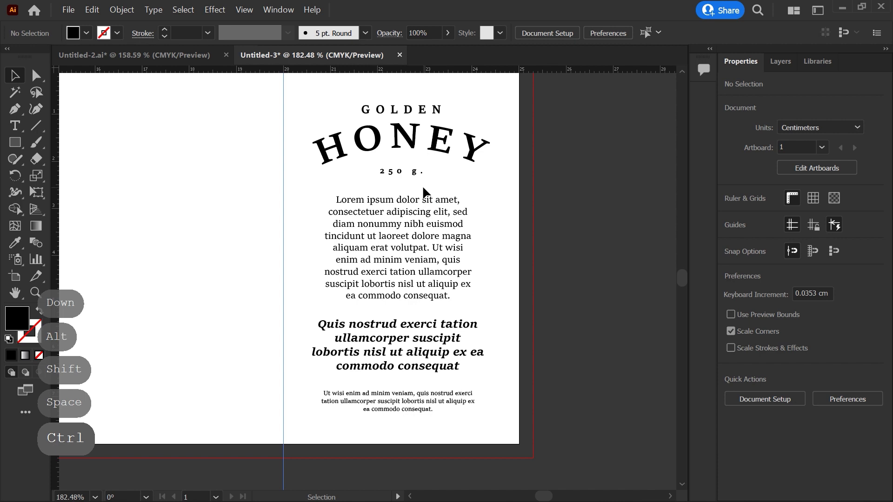
# Step: Move the side panel's 250 g. weight below the smallest paragraph and shift the three paragraphs up toward the title
pyautogui.moveTo(416, 173); pyautogui.dragTo(354, 272)
pyautogui.moveTo(399, 292); pyautogui.dragTo(399, 284)
pyautogui.click(542, 375)
pyautogui.moveTo(451, 391); pyautogui.dragTo(449, 387)
pyautogui.click(543, 375)
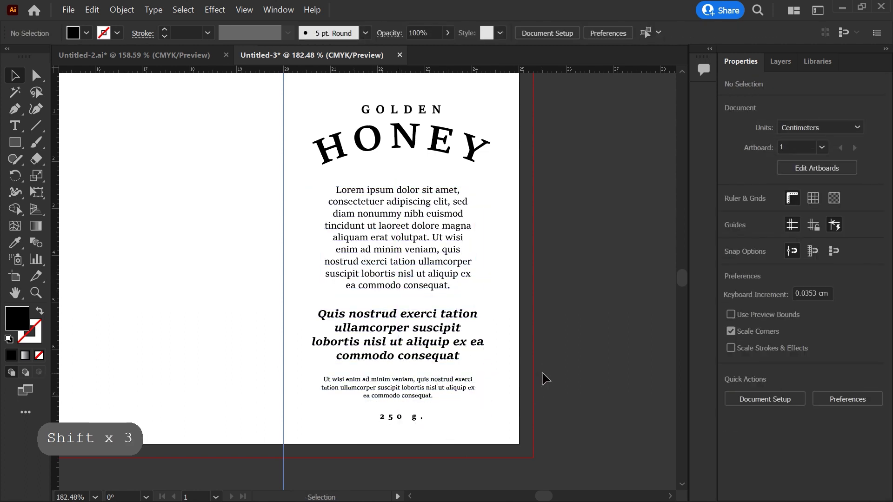
pyautogui.moveTo(538, 371); pyautogui.dragTo(518, 369)
pyautogui.click(434, 409)
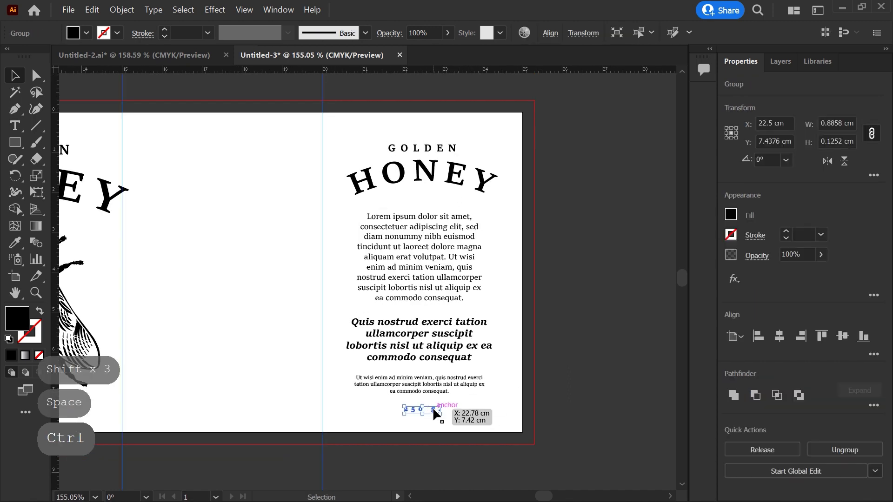
pyautogui.press('Down')
pyautogui.click(498, 369)
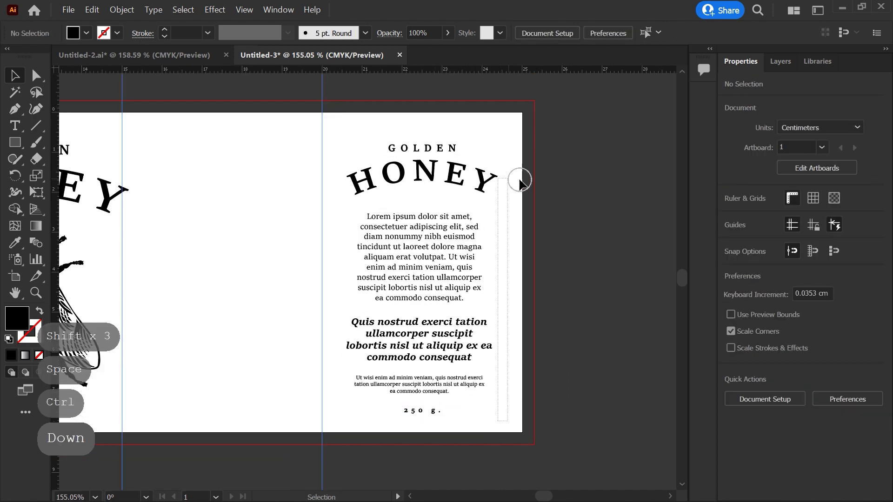
# Step: Scale the side panel's GOLDEN HONEY title down slightly about its center
pyautogui.click(486, 177)
pyautogui.moveTo(496, 170); pyautogui.dragTo(494, 171)
pyautogui.click(533, 242)
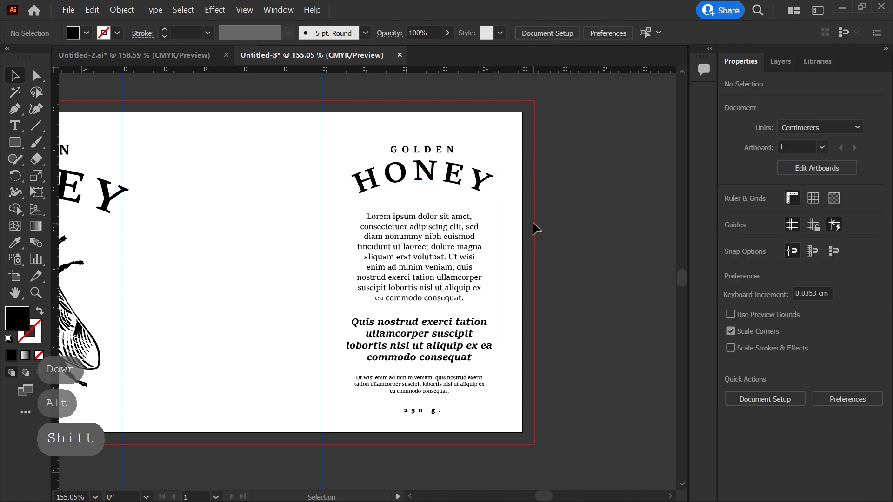
pyautogui.moveTo(530, 312); pyautogui.dragTo(499, 324)
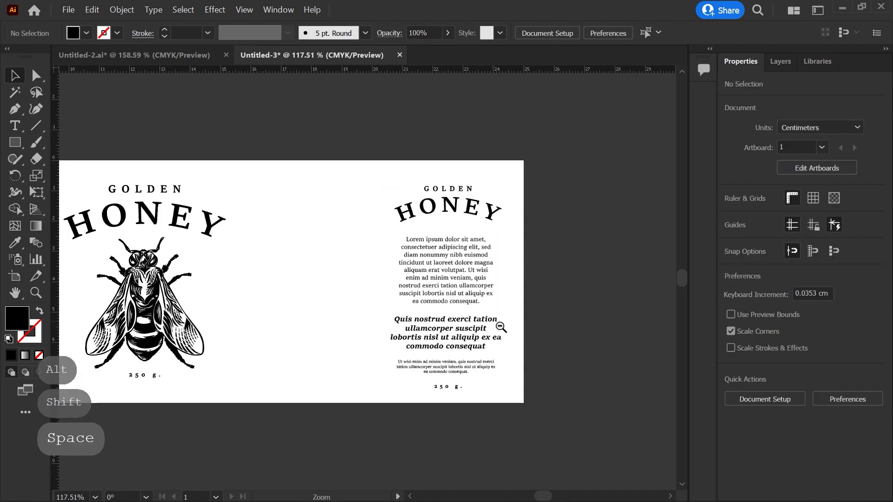
# Step: Select all the title and text content of the 20–25 cm panel and nudge it up two increments
pyautogui.moveTo(527, 361); pyautogui.dragTo(552, 361)
pyautogui.click(552, 431)
pyautogui.moveTo(438, 175); pyautogui.dragTo(471, 385)
pyautogui.press('Up')
pyautogui.press('Up')
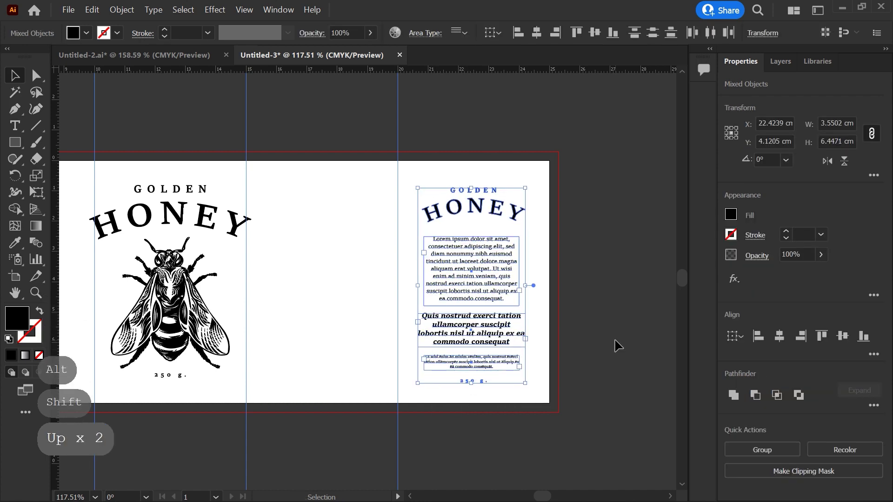
pyautogui.click(618, 345)
# Step: Copy the group of honeycomb drawing, placeholder paragraph and nutrition facts table from the Untitled-2.ai document
pyautogui.moveTo(591, 305); pyautogui.dragTo(570, 305)
pyautogui.moveTo(312, 279); pyautogui.dragTo(512, 275)
pyautogui.click(170, 58)
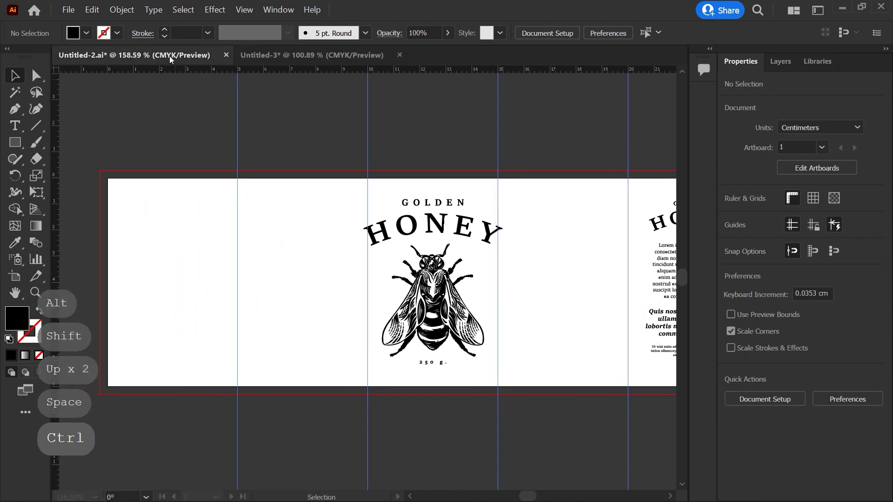
pyautogui.click(221, 173)
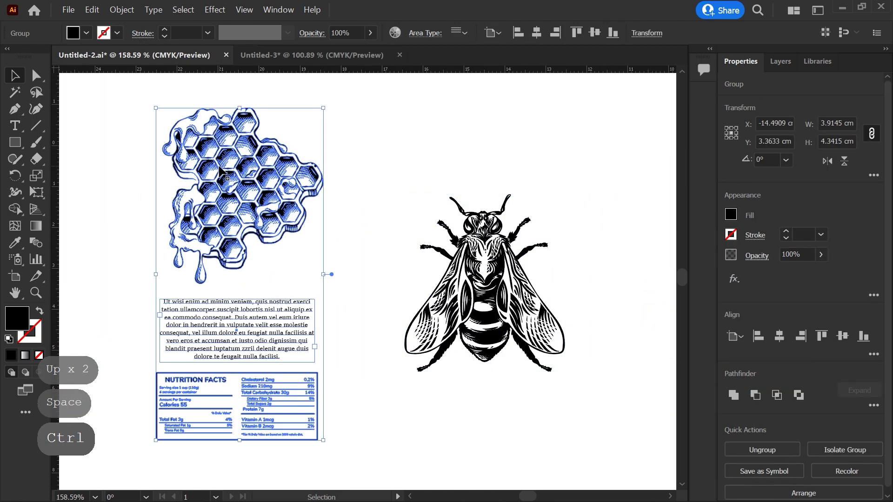
pyautogui.click(92, 9)
pyautogui.click(100, 65)
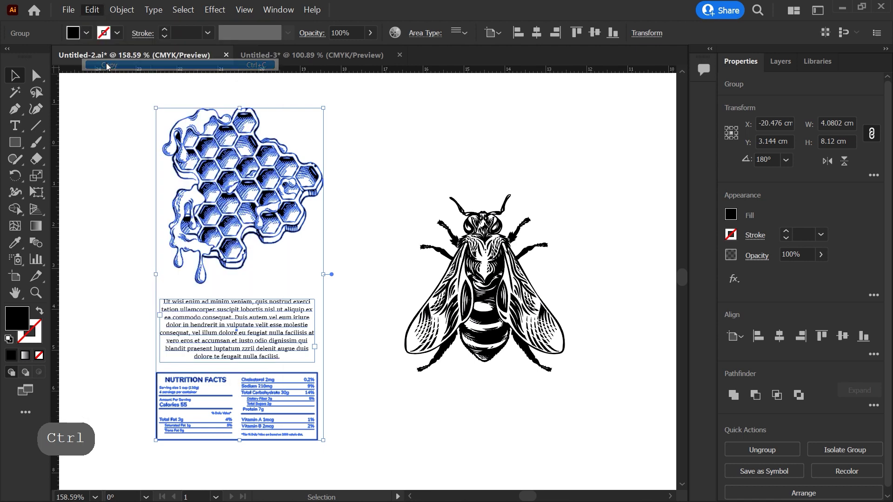
# Step: Paste the honeycomb, paragraph and nutrition facts group into Untitled-3 and place it in the panel between 0 and 5 cm
pyautogui.click(279, 57)
pyautogui.click(93, 10)
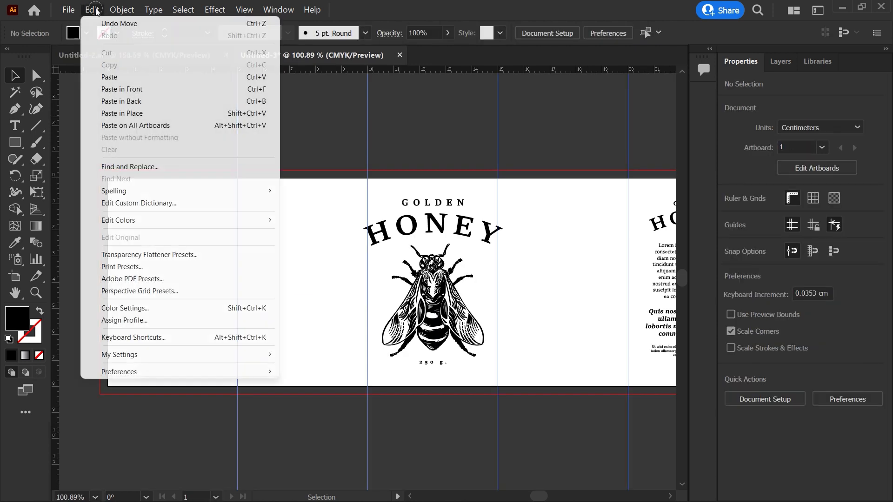
pyautogui.click(139, 77)
pyautogui.moveTo(345, 256); pyautogui.dragTo(152, 237)
pyautogui.click(275, 301)
pyautogui.press('space')
pyautogui.hotkey('ctrl', 'space')
pyautogui.moveTo(289, 299); pyautogui.dragTo(281, 303)
pyautogui.moveTo(314, 312); pyautogui.dragTo(260, 308)
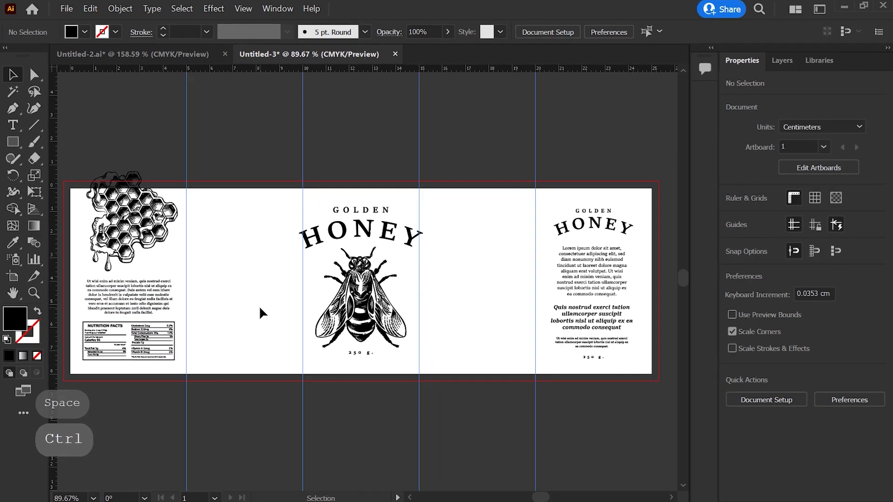
pyautogui.press('space')
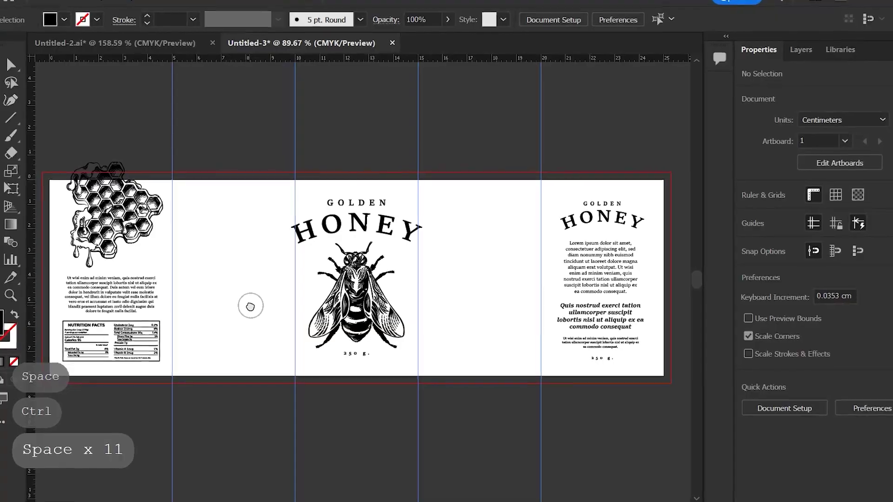